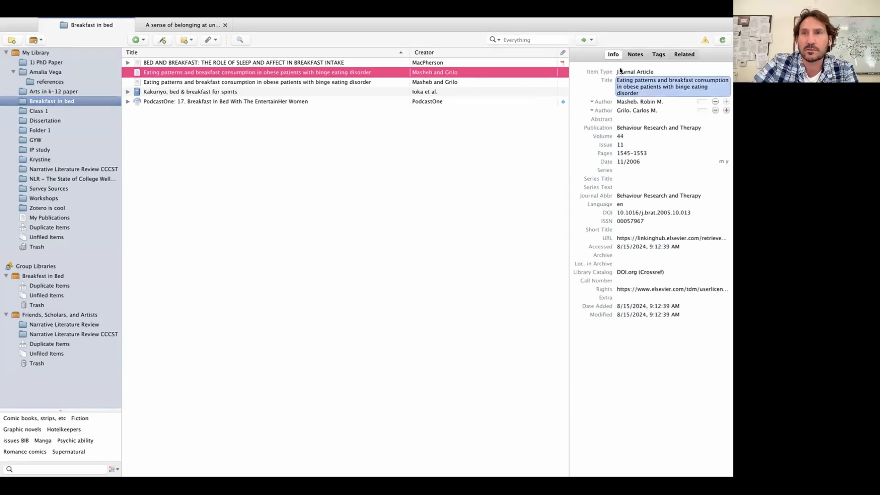
# Examine the available item types and tags of the selected journal article, and the tags and details of the Kakuriyo book
pyautogui.click(634, 72)
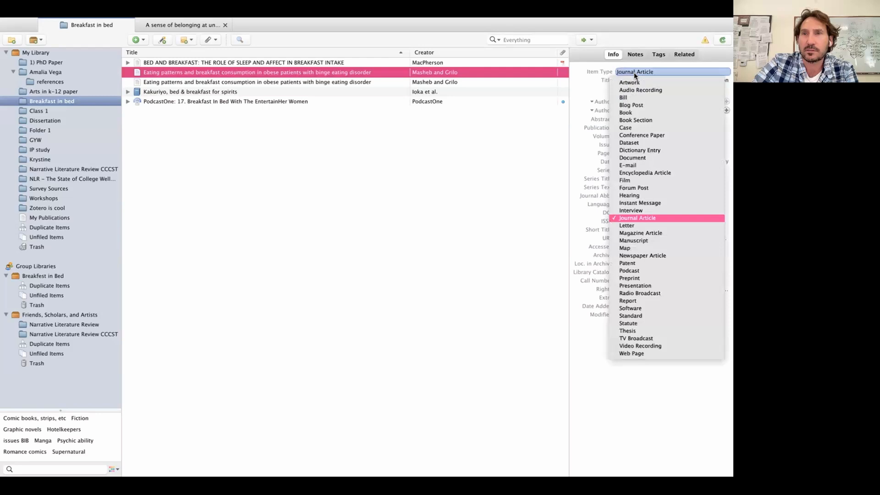
pyautogui.press('Escape')
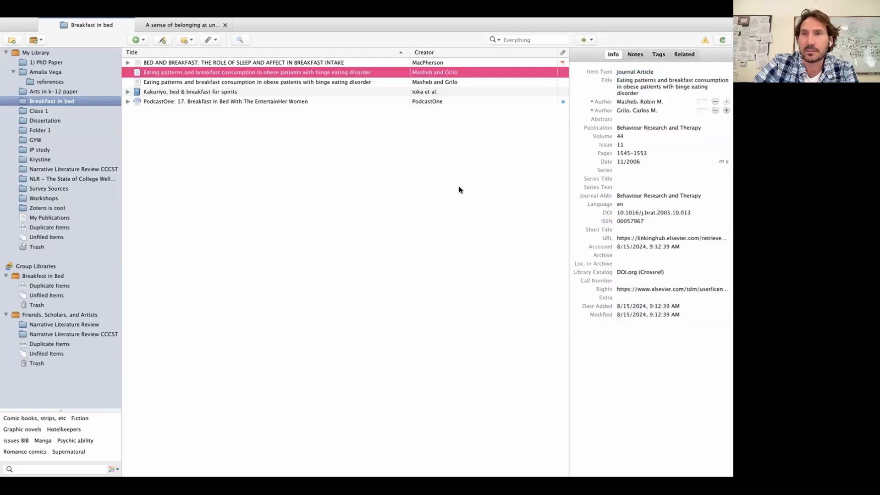
pyautogui.click(634, 54)
pyautogui.click(657, 55)
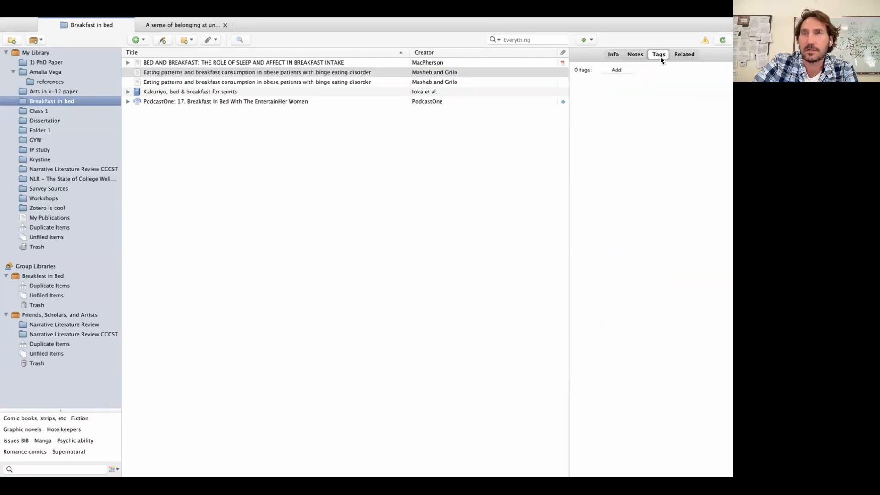
pyautogui.click(240, 93)
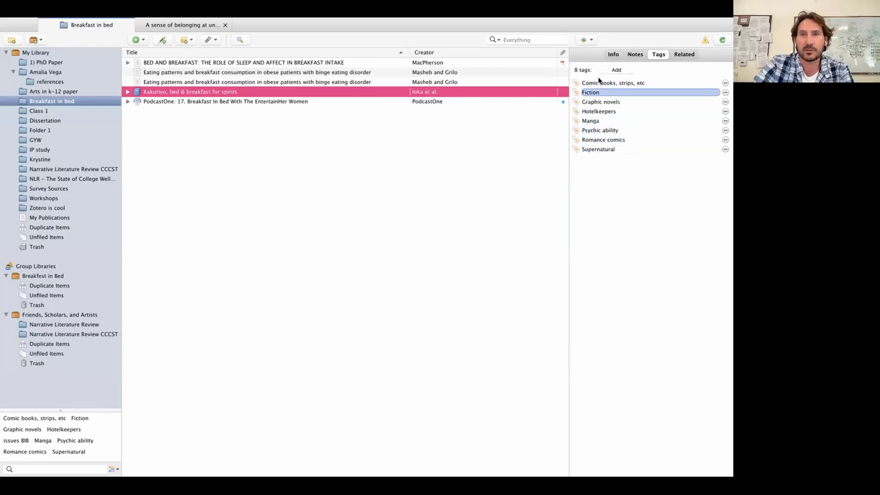
pyautogui.click(529, 39)
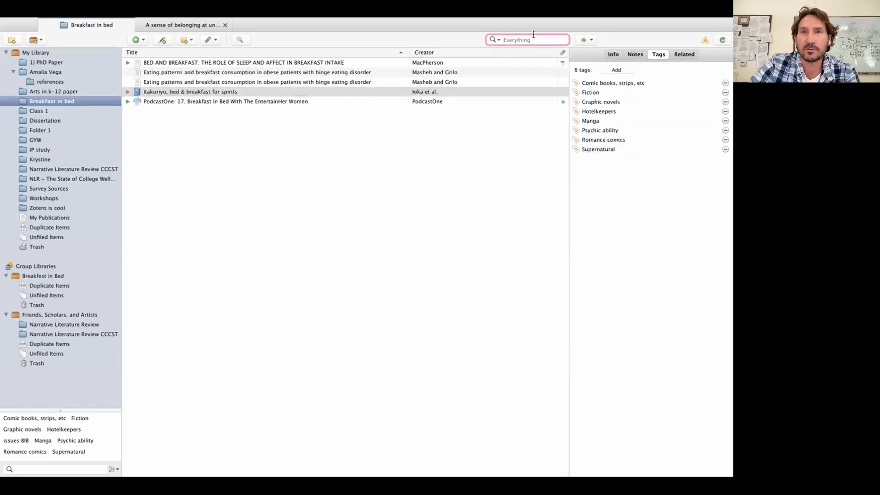
pyautogui.click(695, 54)
pyautogui.click(613, 54)
pyautogui.click(374, 203)
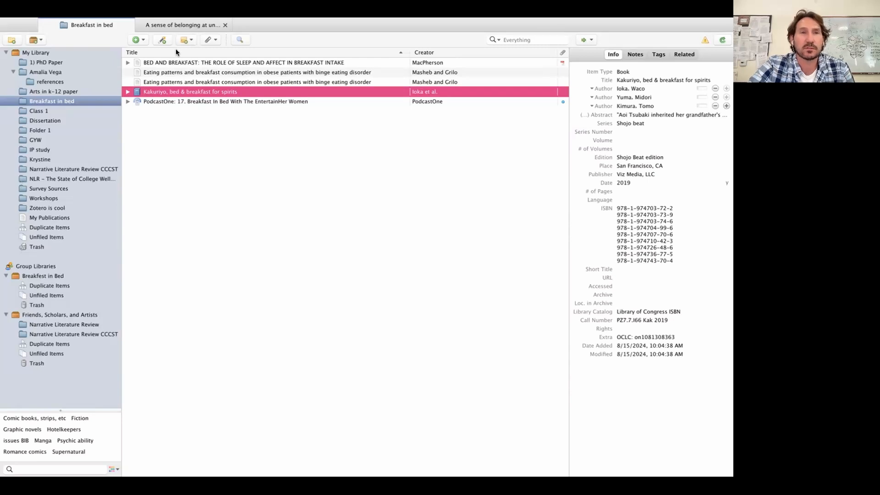
pyautogui.click(168, 38)
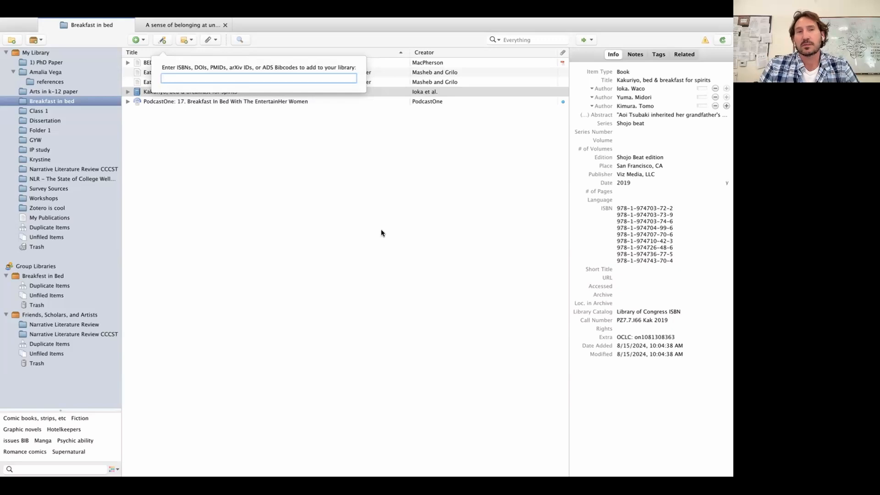
pyautogui.press('Escape')
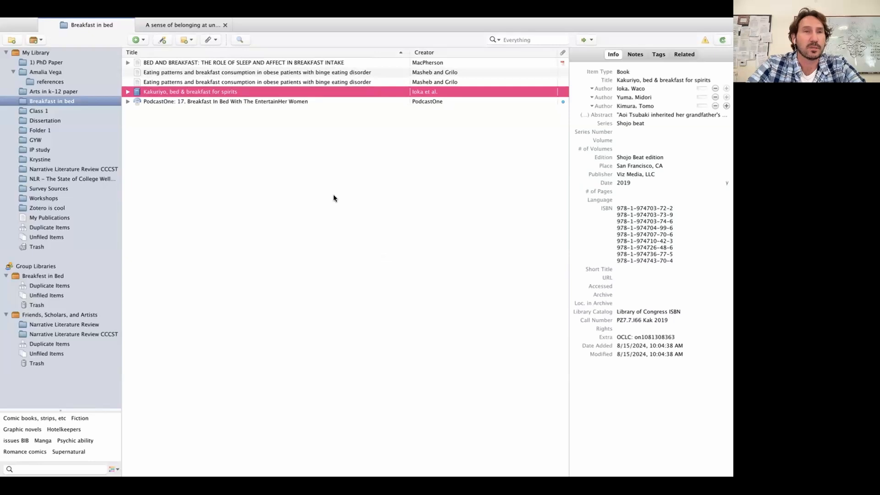
pyautogui.click(202, 83)
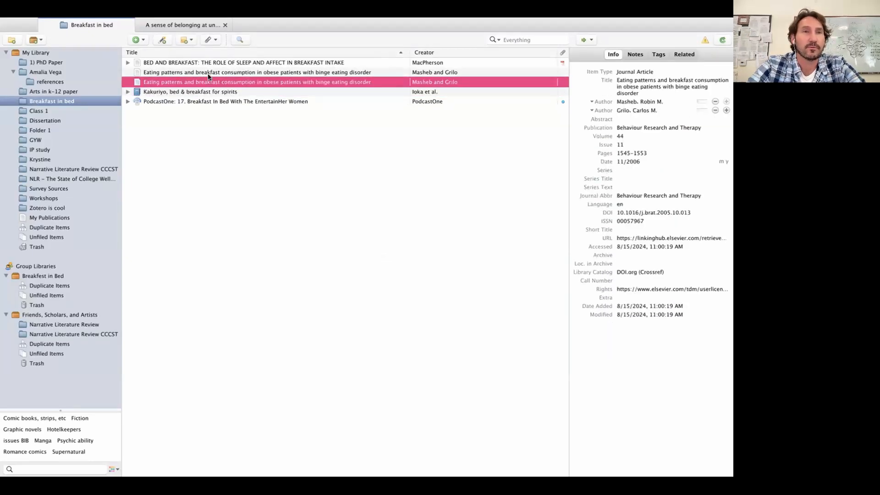
pyautogui.keyDown('shift'); pyautogui.click(207, 74); pyautogui.keyUp('shift')
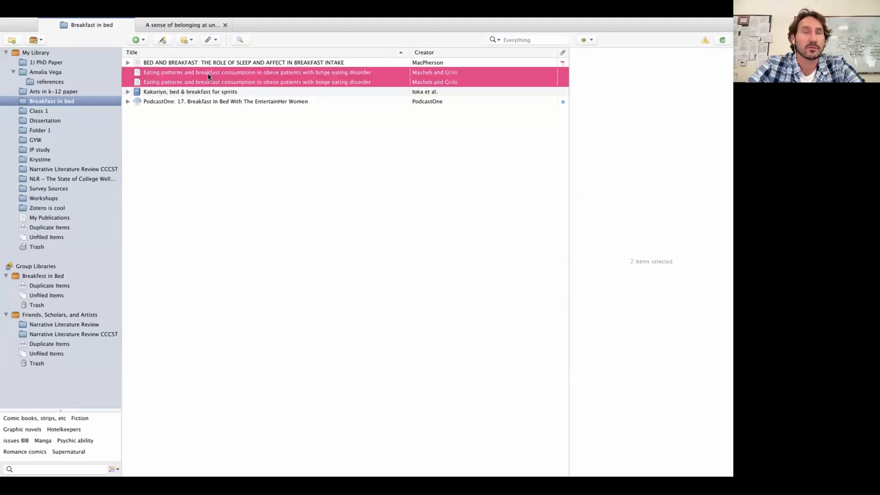
pyautogui.rightClick(320, 77)
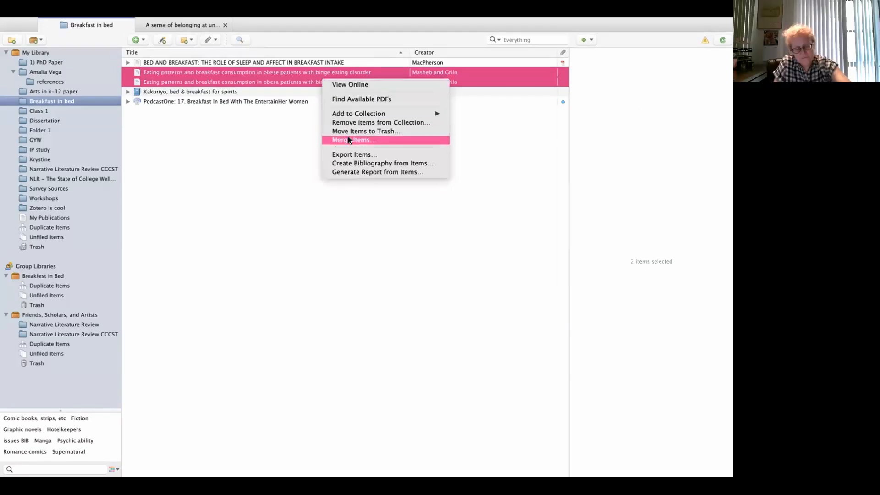
pyautogui.click(244, 247)
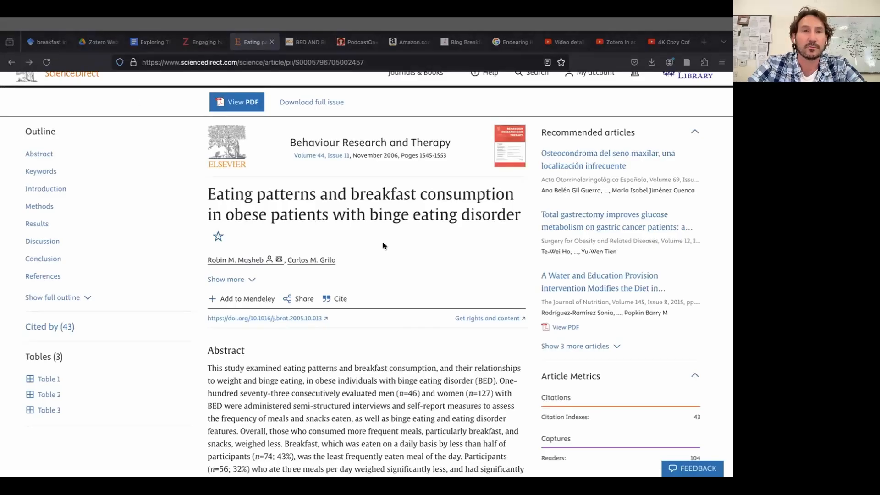
pyautogui.scroll(-2, 376, 253)
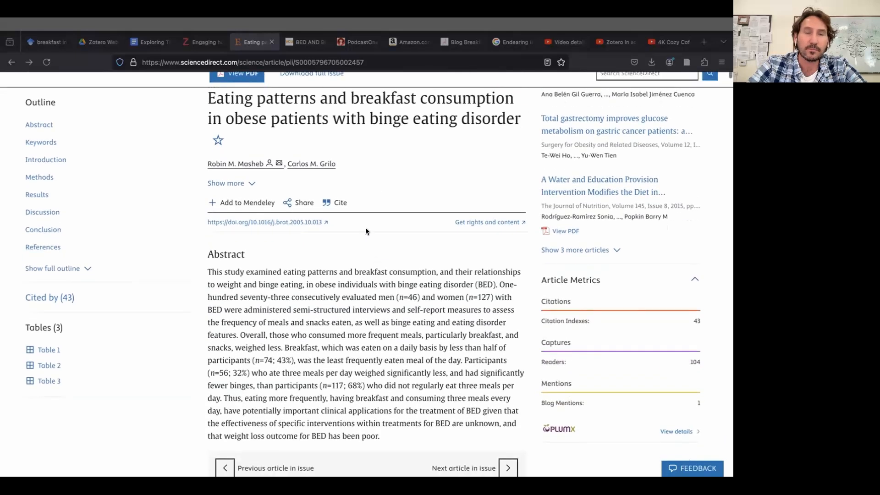
pyautogui.moveTo(353, 225); pyautogui.dragTo(199, 224)
pyautogui.rightClick(236, 216)
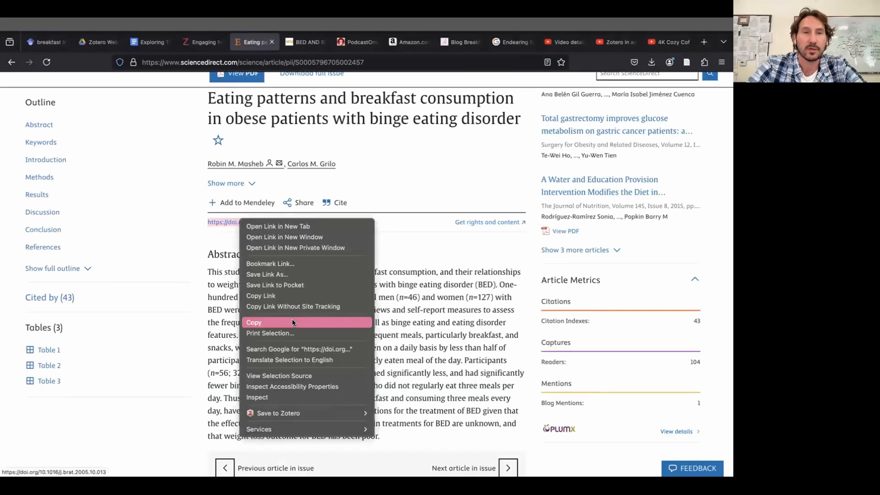
pyautogui.click(292, 319)
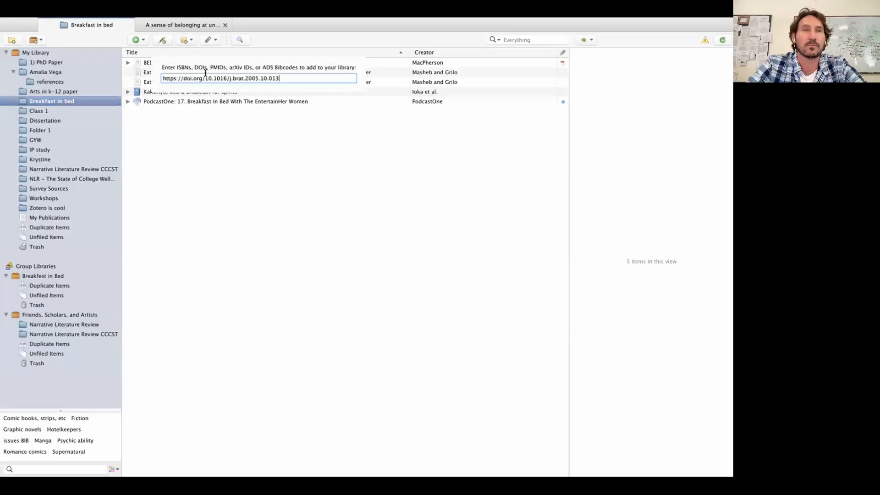
pyautogui.press('Return')
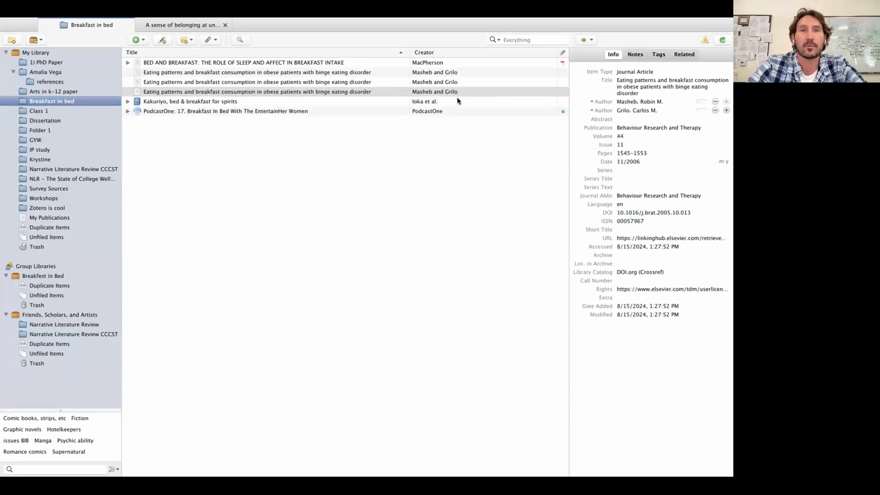
pyautogui.click(641, 85)
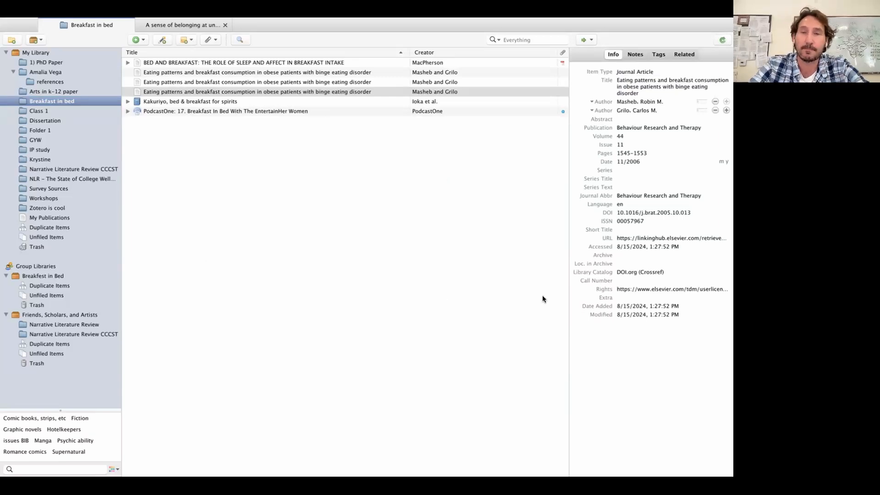
# Save the VCU thesis PDF "BED AND BREAKFAST" from the browser into Zotero's Breakfast in bed collection
pyautogui.press('super+Tab')
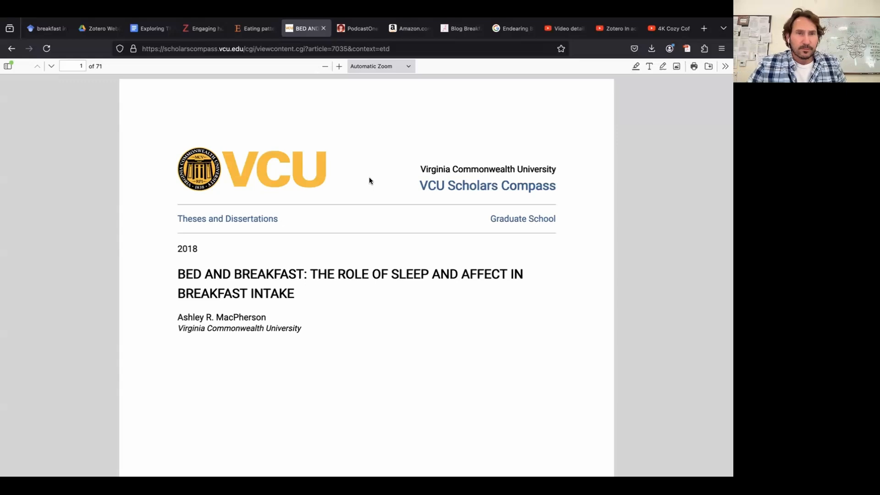
pyautogui.moveTo(287, 213); pyautogui.dragTo(182, 214)
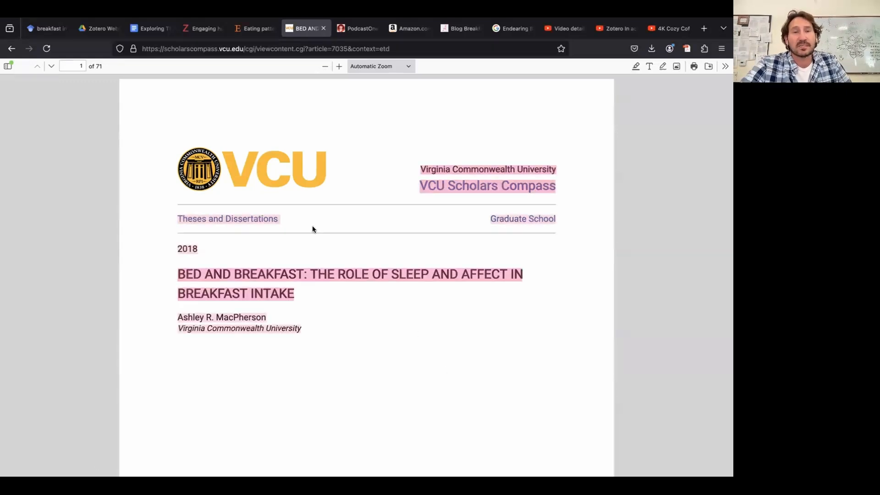
pyautogui.scroll(-3, 312, 226)
pyautogui.scroll(-5, 313, 229)
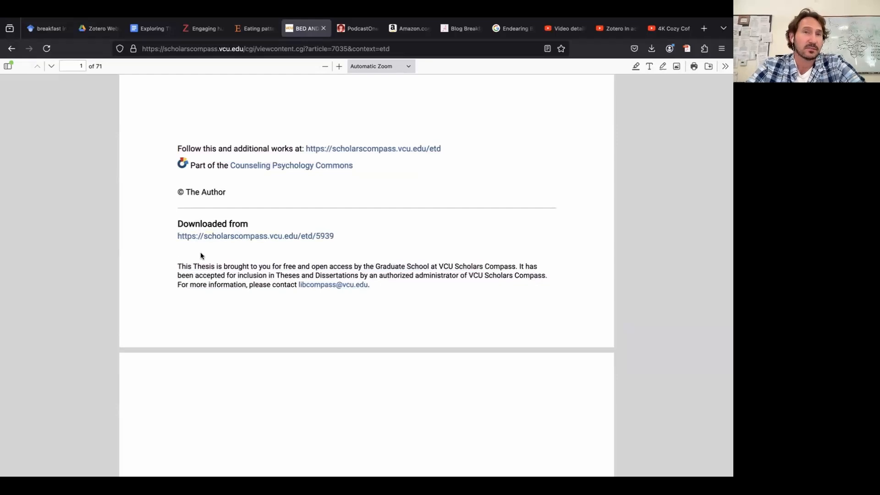
pyautogui.scroll(6, 421, 228)
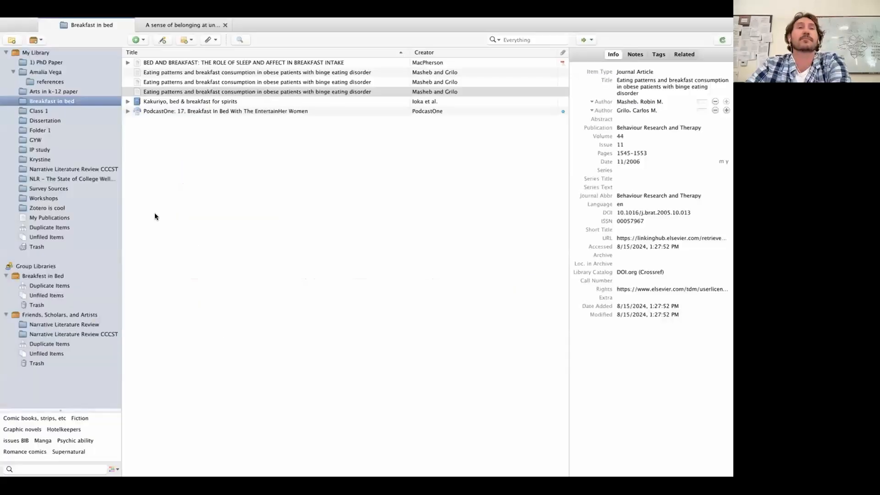
pyautogui.click(48, 81)
pyautogui.click(46, 101)
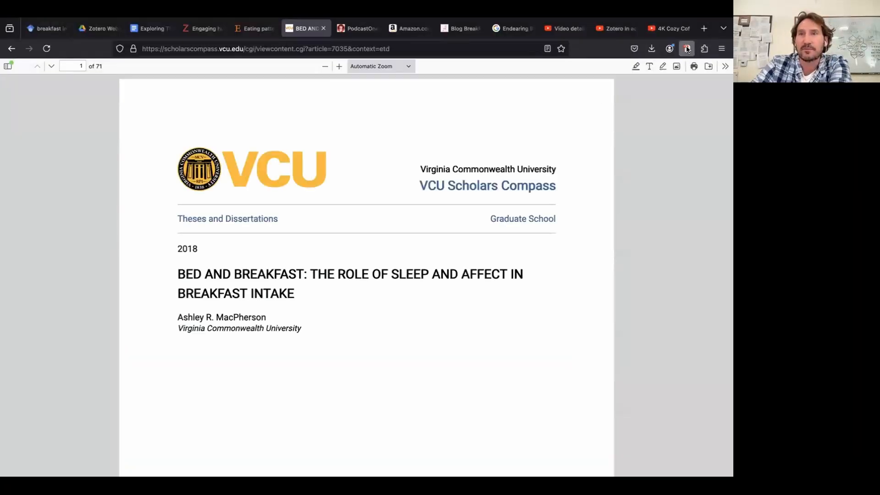
pyautogui.click(687, 49)
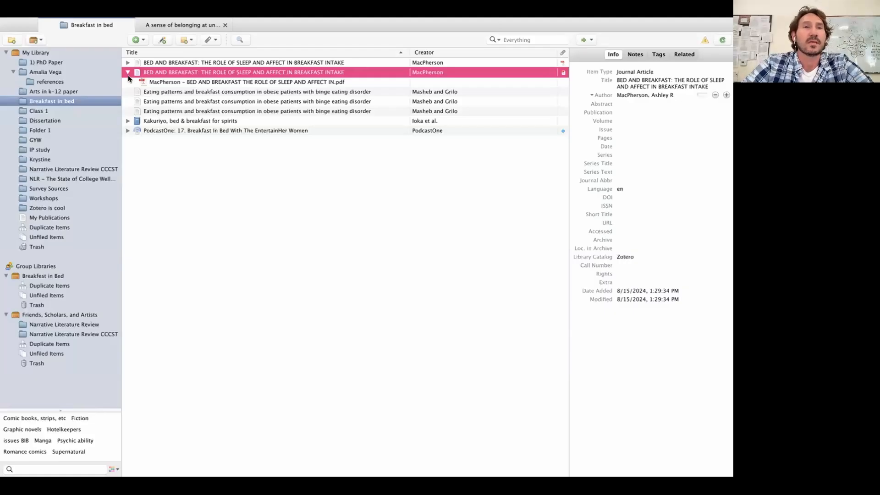
# Check the PDF attachment and details of the newly saved "BED AND BREAKFAST" entry, and set its item type to Thesis
pyautogui.click(154, 82)
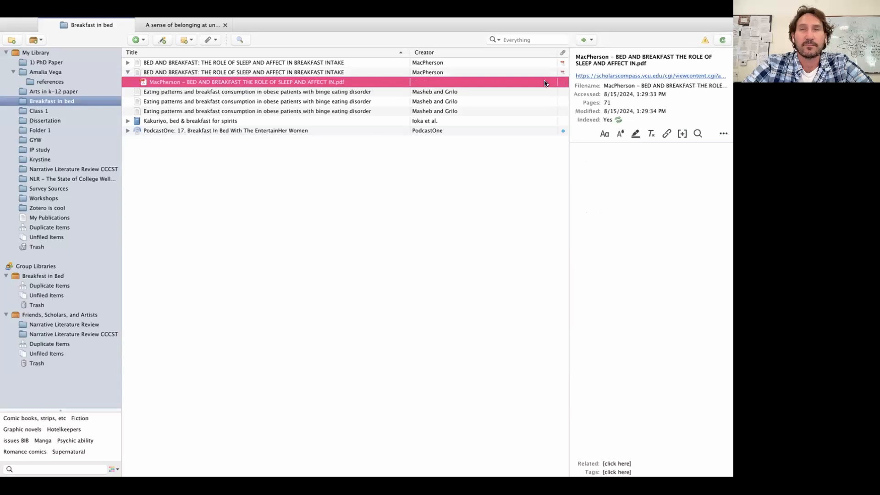
pyautogui.click(229, 73)
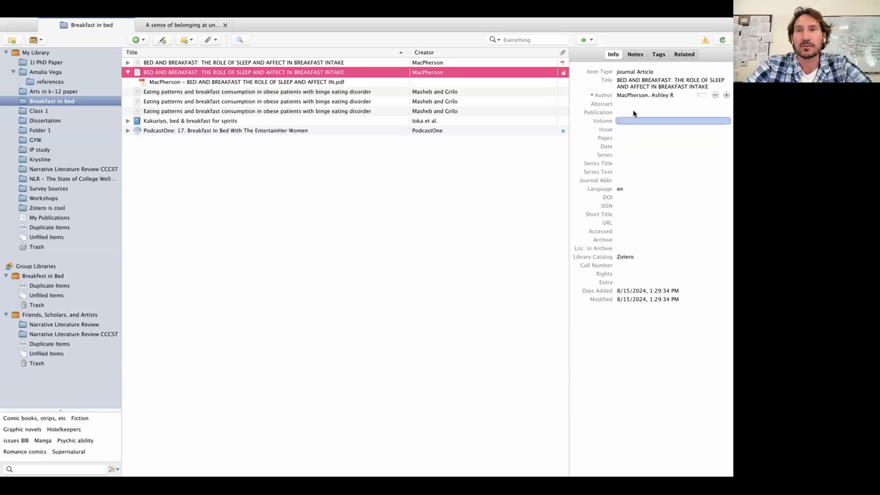
pyautogui.click(622, 103)
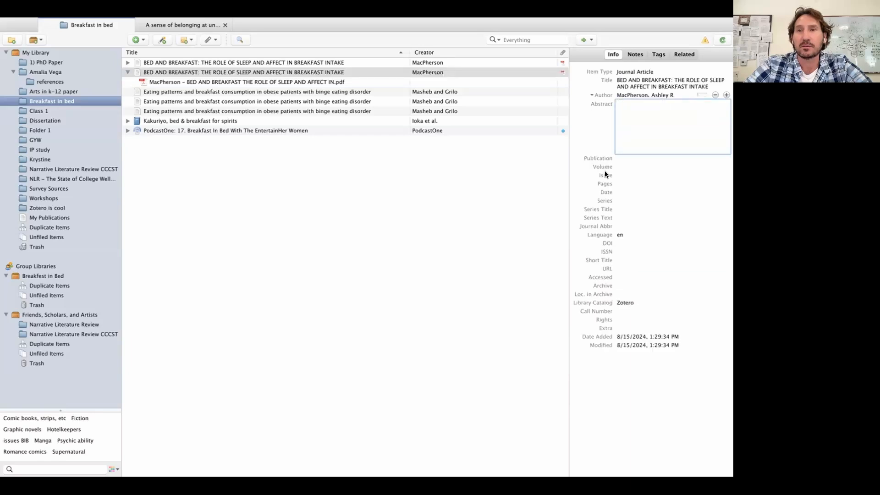
pyautogui.click(617, 155)
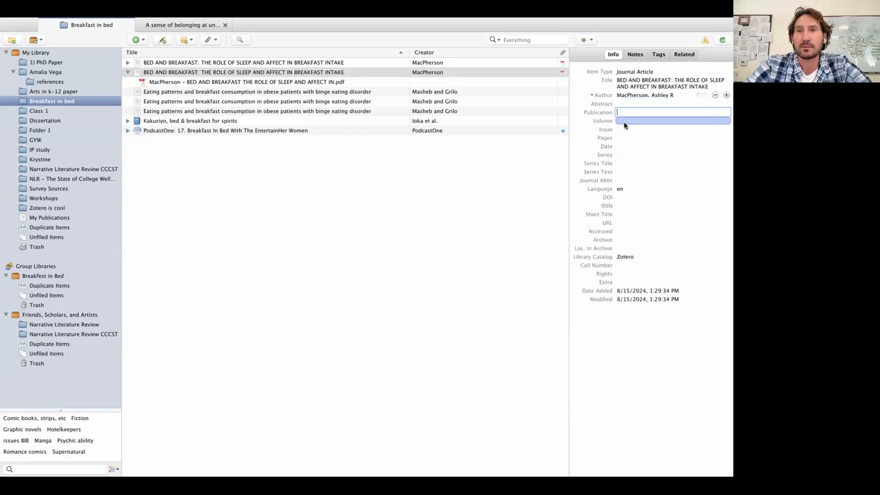
pyautogui.click(630, 72)
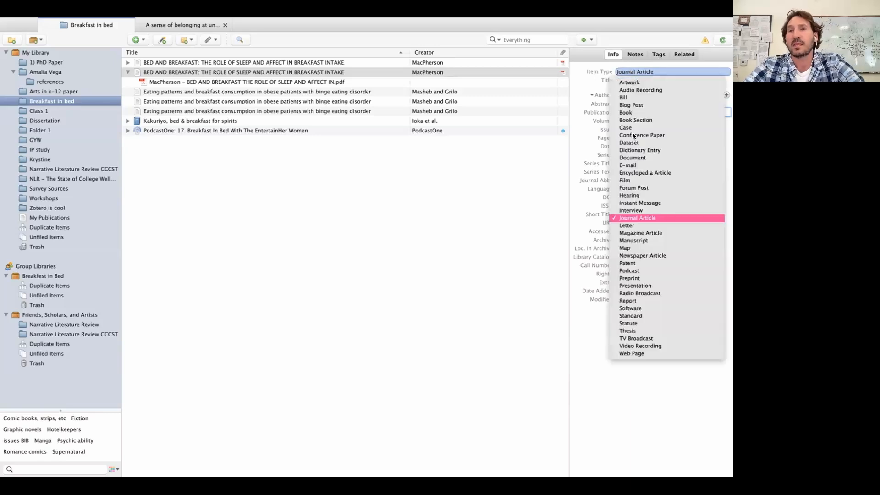
pyautogui.click(631, 330)
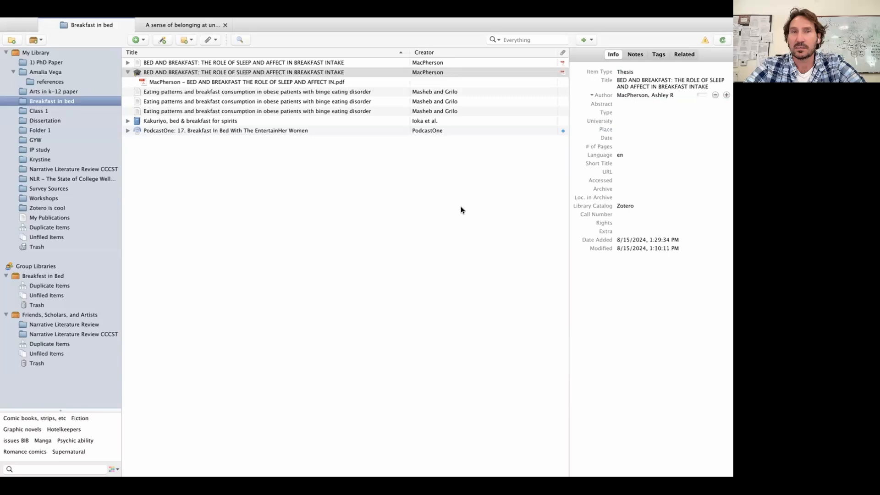
# Set the date of the "BED AND BREAKFAST" thesis entry to 2018
pyautogui.click(635, 138)
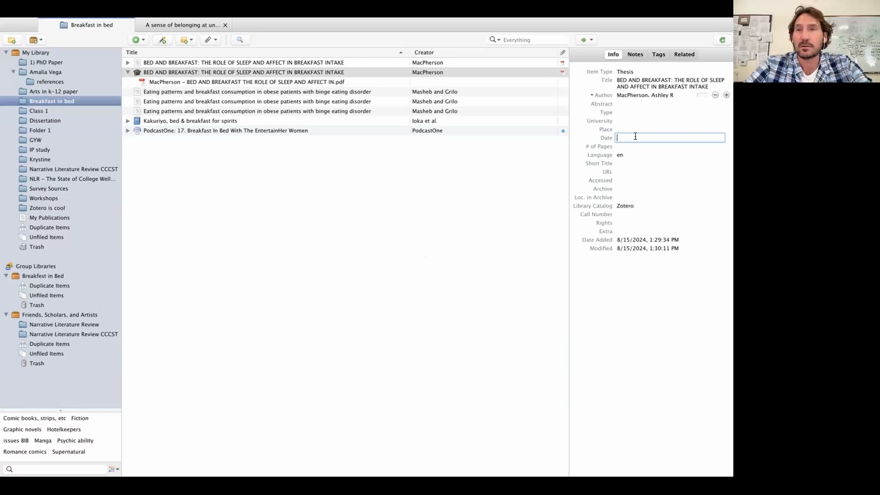
pyautogui.write('201')
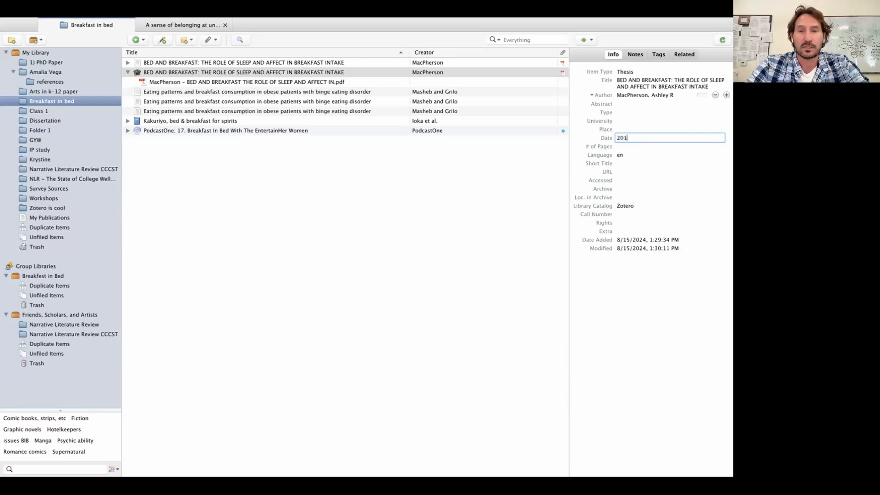
pyautogui.write('8')
pyautogui.click(645, 178)
pyautogui.click(637, 82)
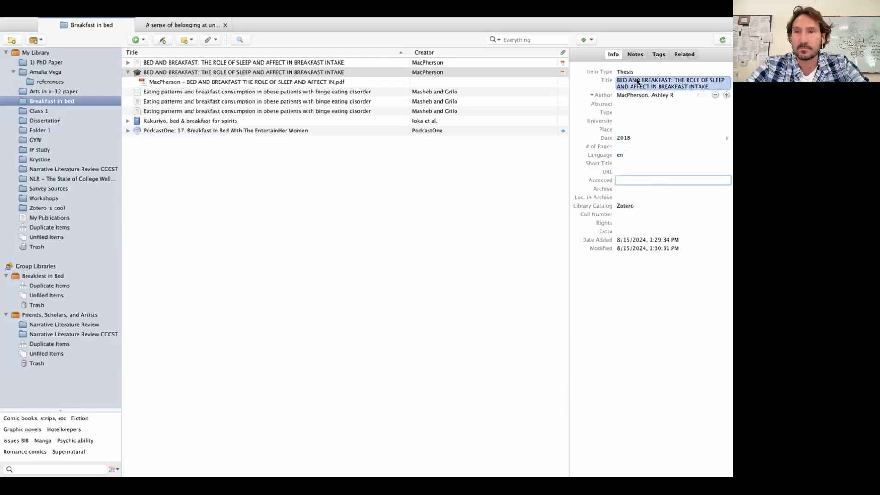
pyautogui.click(623, 95)
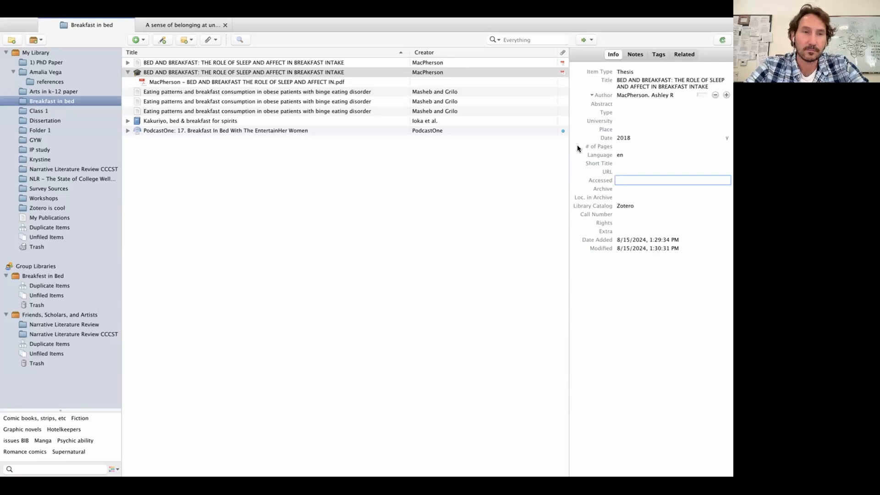
# Switch to the browser and save the PodcastOne episode page "17. Breakfast In Bed With The EntertainHer Women" to Zotero's Breakfast in bed collection
pyautogui.press('super+Tab')
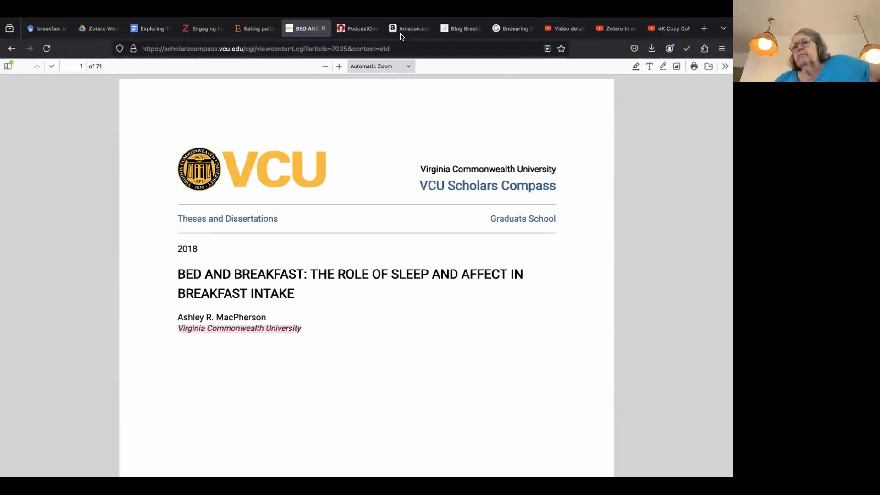
pyautogui.moveTo(403, 34); pyautogui.dragTo(382, 36)
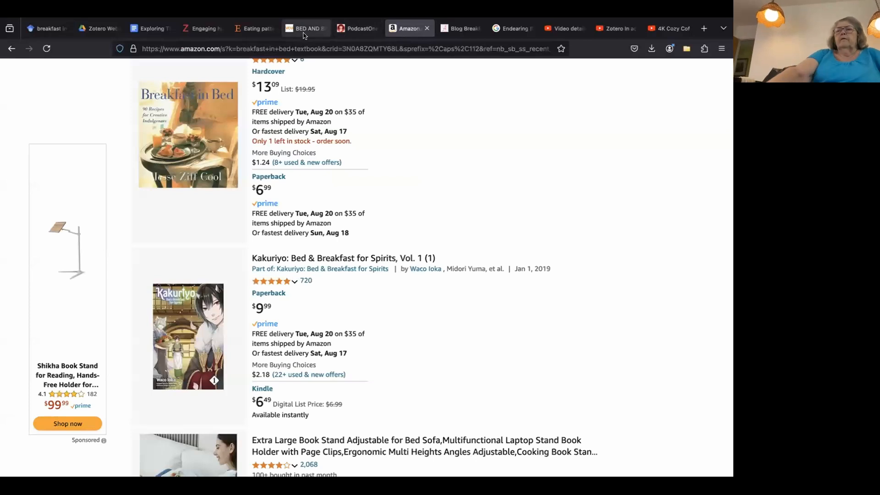
pyautogui.click(461, 33)
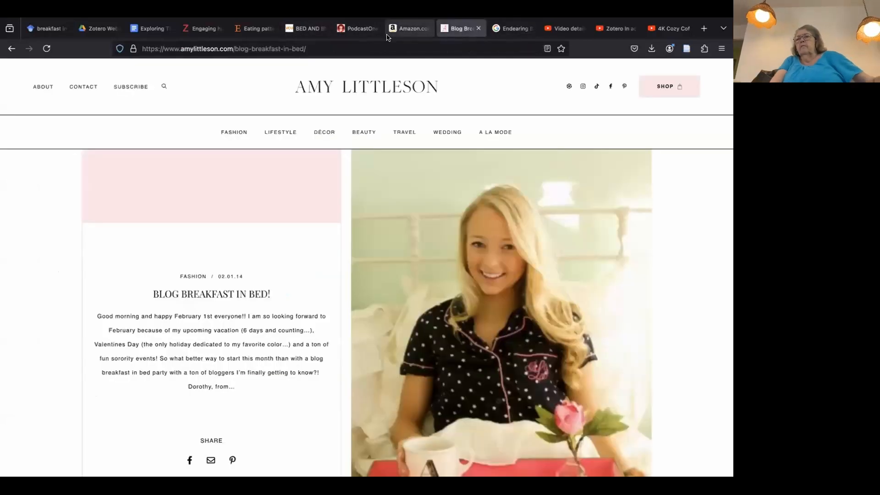
pyautogui.click(350, 34)
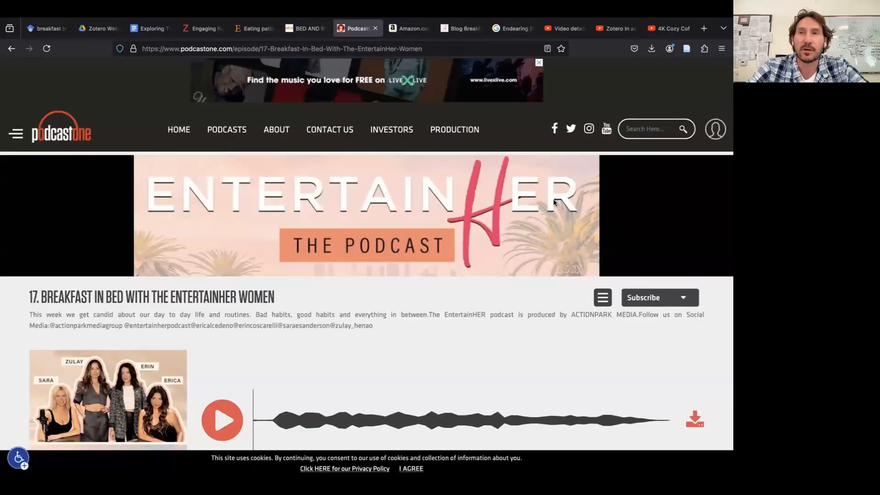
pyautogui.click(681, 49)
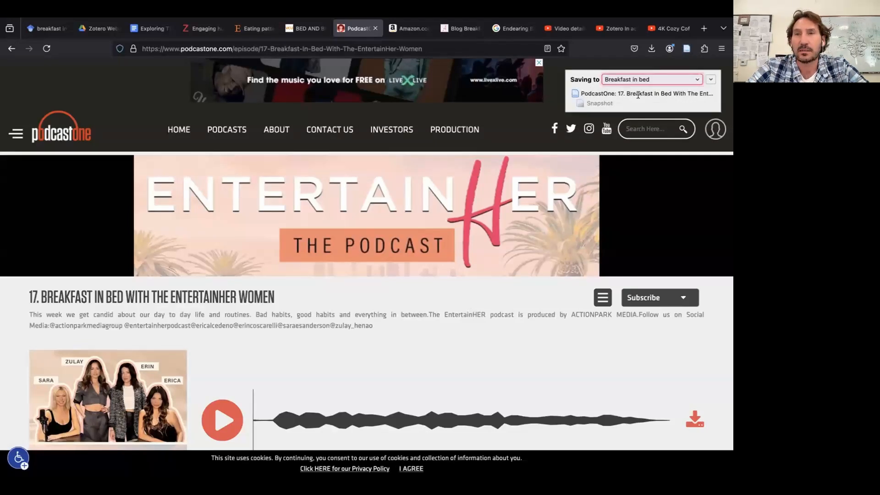
# Copy the past episode title "67. Mom. Mom. Mom. Mom Guilt" from the podcast page and return to Zotero
pyautogui.scroll(-6, 355, 220)
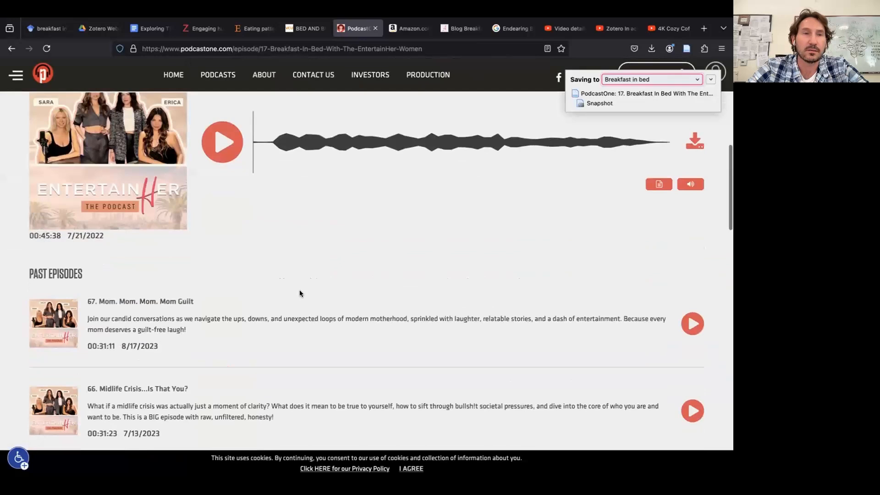
pyautogui.scroll(-2, 301, 294)
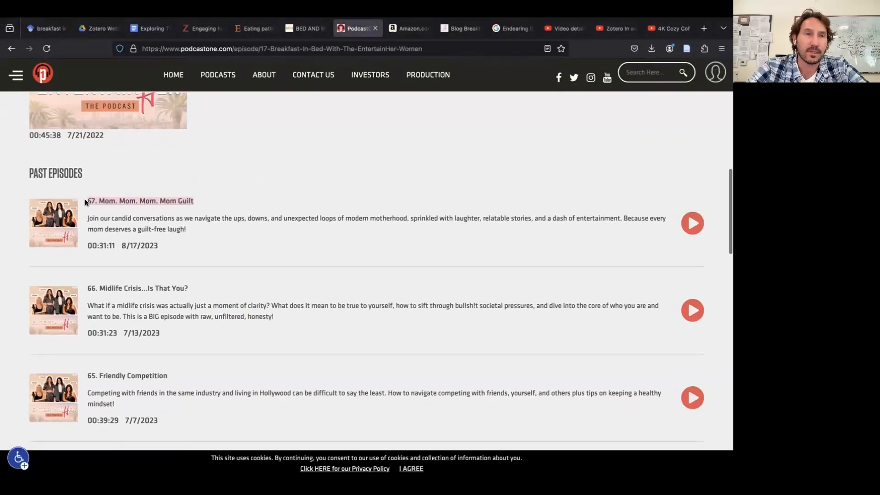
pyautogui.rightClick(106, 200)
pyautogui.click(156, 299)
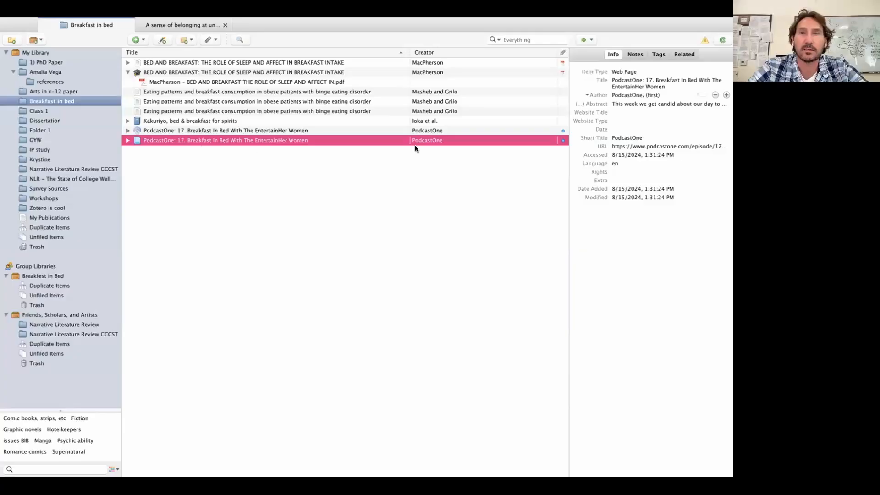
# Set the item type of the newly saved PodcastOne entry to Podcast
pyautogui.click(635, 74)
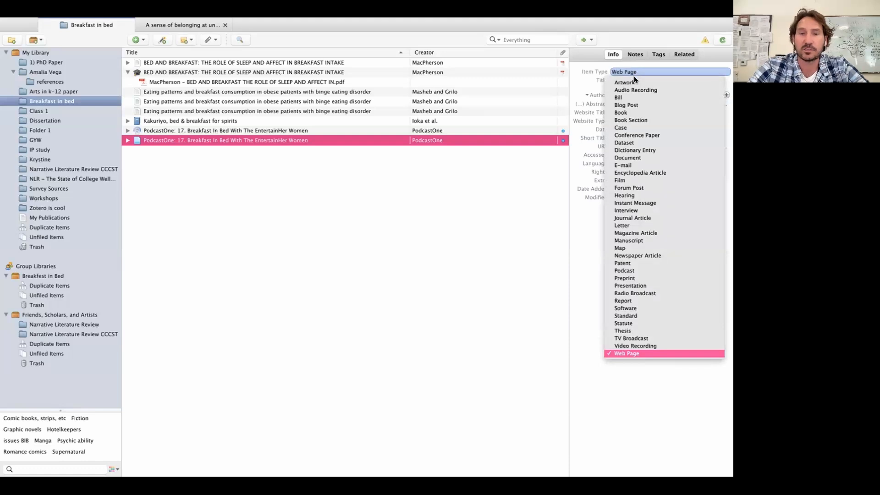
pyautogui.write('pod')
pyautogui.press('Return')
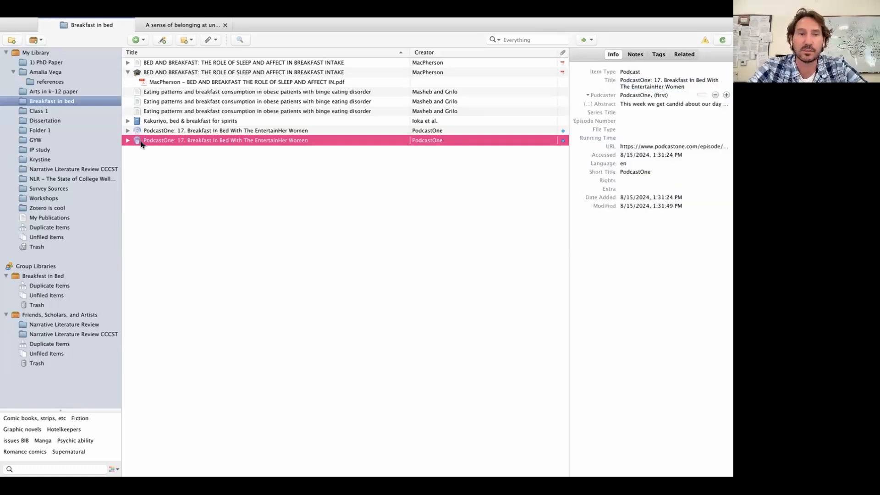
# Set the podcast entry's episode number to "EntertainHER 67. Mom. Mom. Mom. Mom Guilt"
pyautogui.click(622, 112)
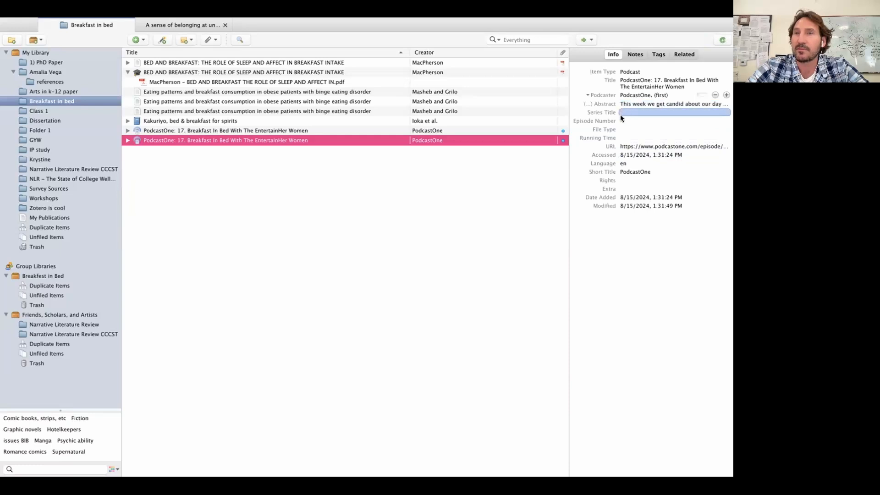
pyautogui.click(621, 118)
pyautogui.write('EntertainHER 67. Mom. Mom. Mom. Mom Guilt')
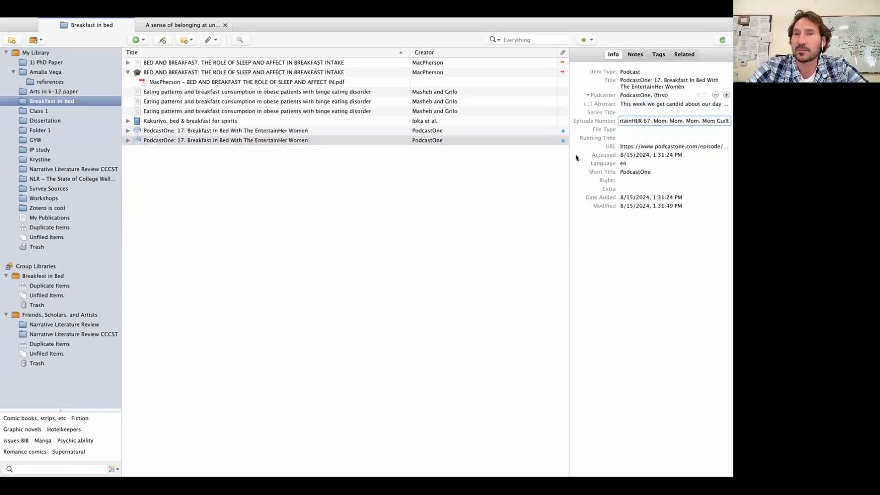
pyautogui.press('Return')
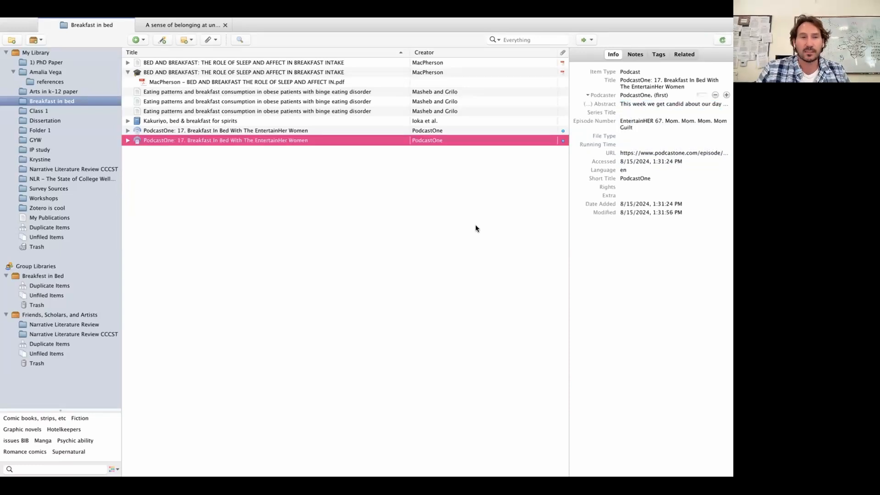
# Open the Amazon page for "Kakuriyo: Bed & Breakfast for Spirits, Vol. 1" in the browser and bring up its ISBN details
pyautogui.press('super+Tab')
pyautogui.click(409, 28)
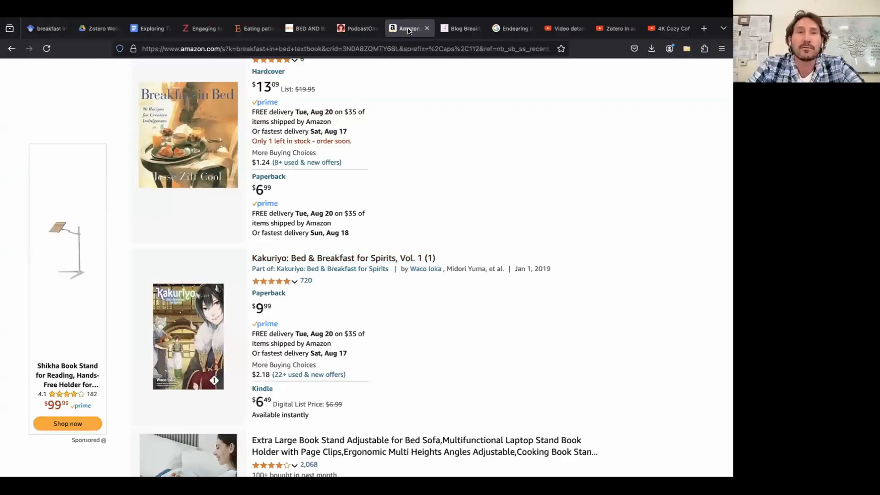
pyautogui.scroll(-1, 442, 210)
pyautogui.scroll(-2, 441, 213)
pyautogui.click(403, 124)
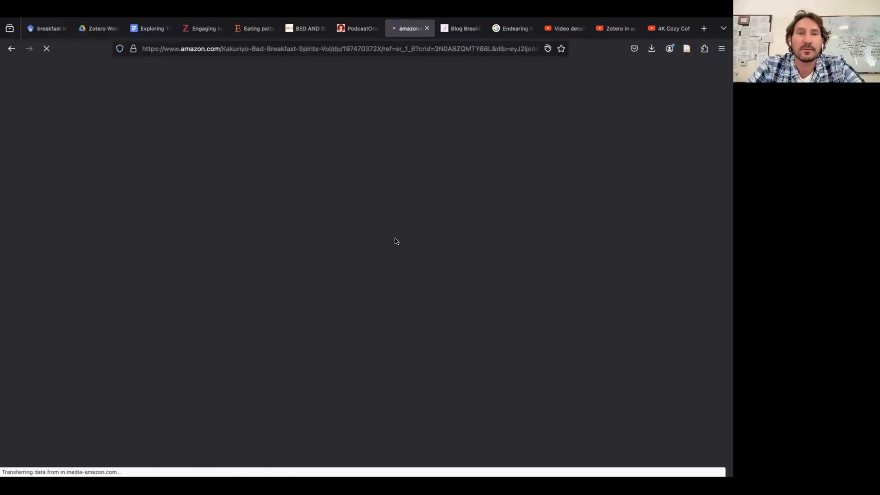
pyautogui.scroll(-5, 466, 181)
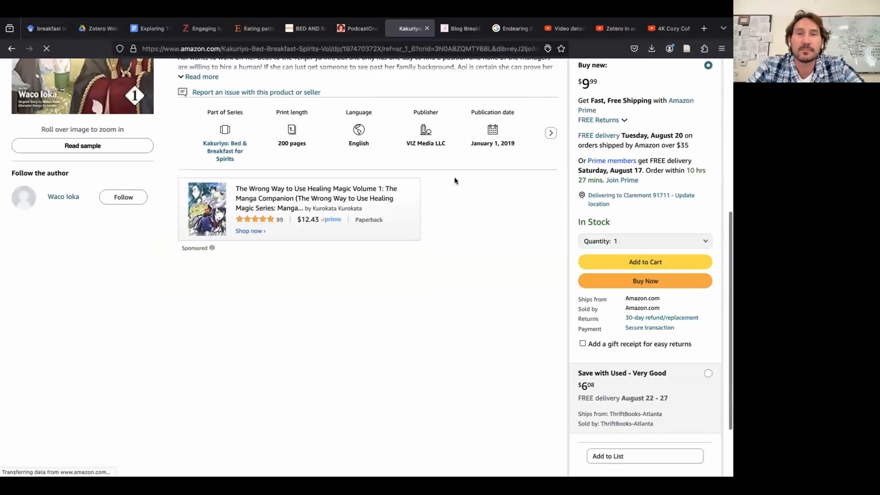
pyautogui.click(548, 133)
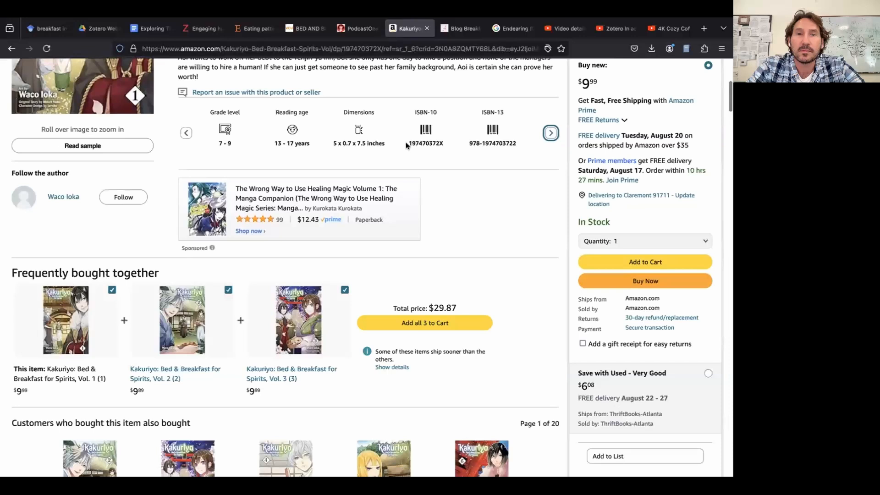
pyautogui.moveTo(406, 146); pyautogui.dragTo(442, 143)
pyautogui.rightClick(442, 143)
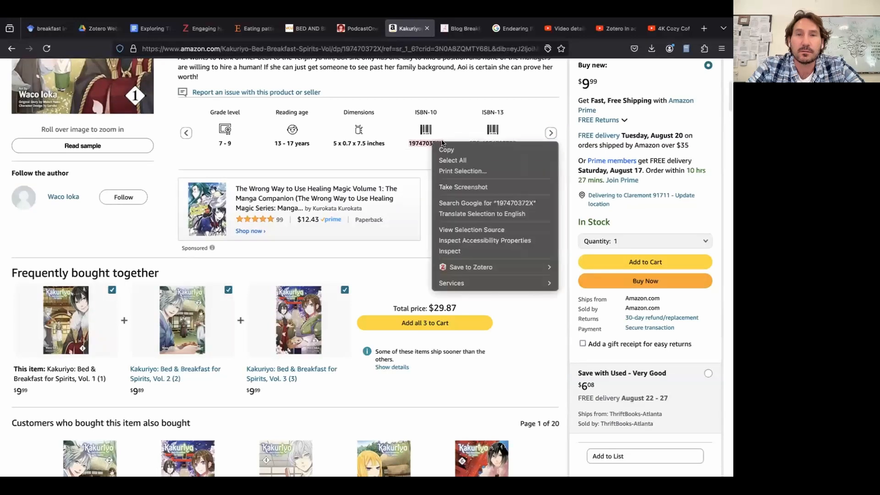
pyautogui.click(447, 149)
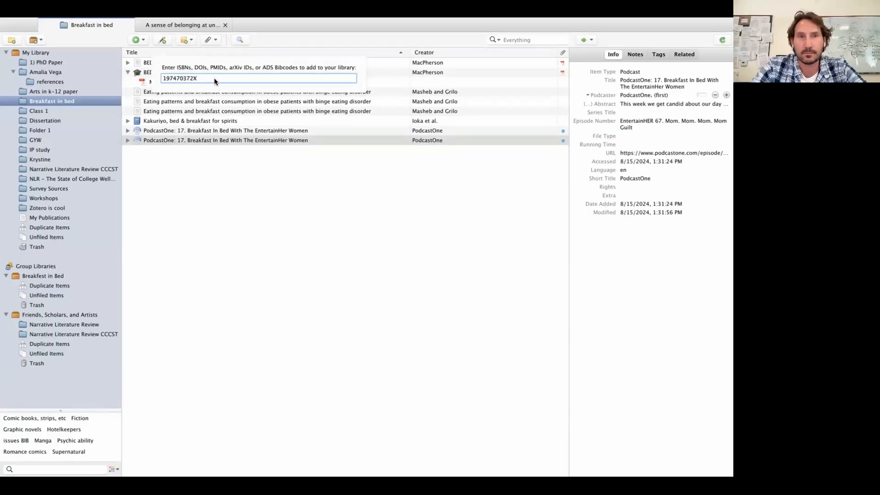
pyautogui.press('Return')
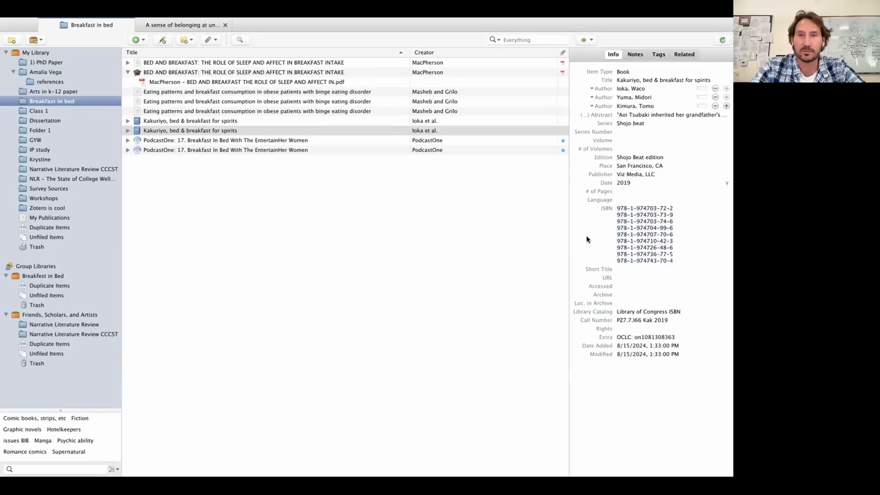
pyautogui.click(236, 229)
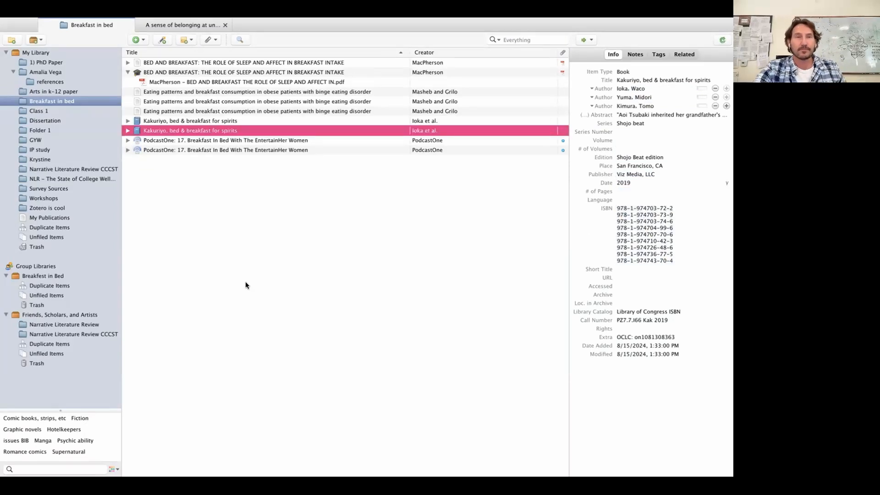
pyautogui.click(224, 64)
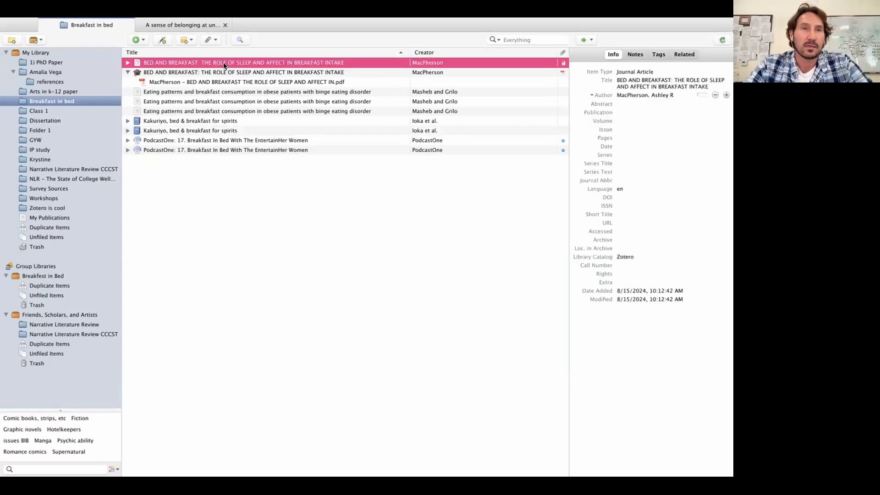
pyautogui.press('super+a')
pyautogui.rightClick(205, 86)
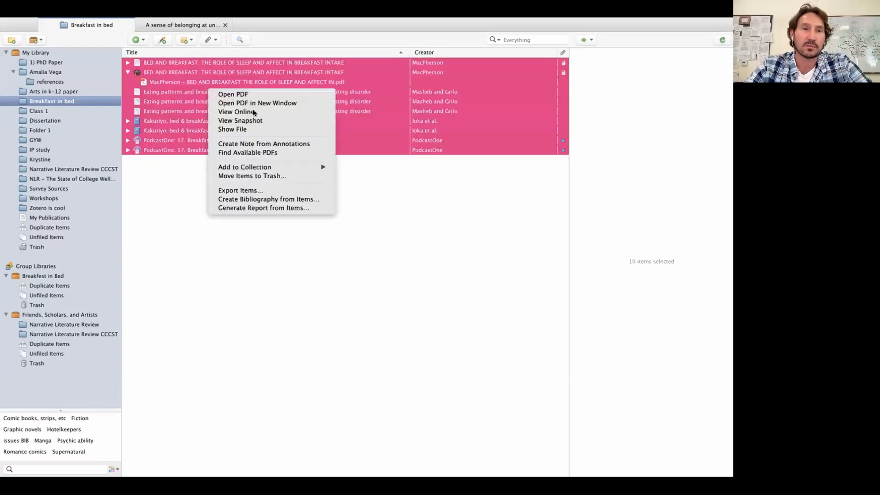
pyautogui.click(171, 203)
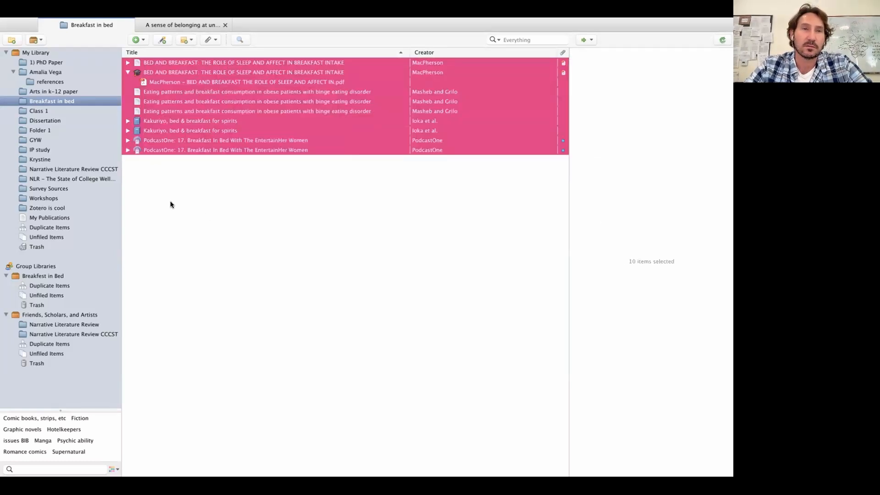
pyautogui.click(186, 122)
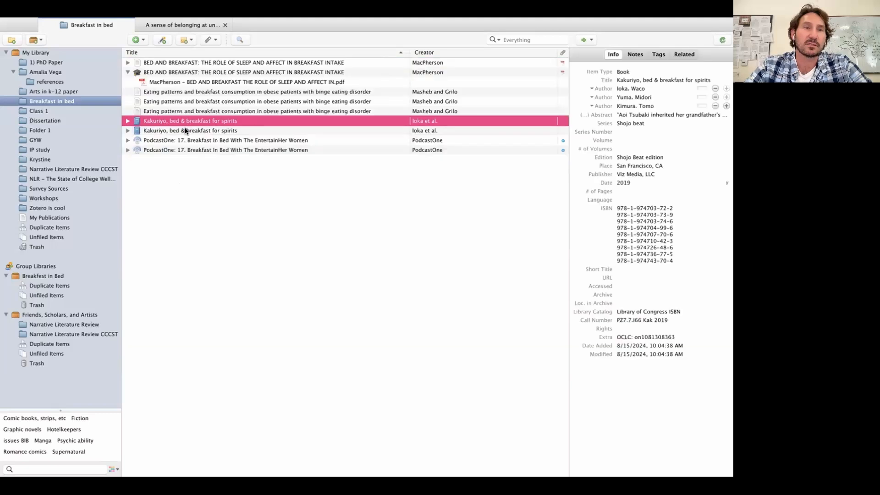
pyautogui.keyDown('shift'); pyautogui.click(186, 131); pyautogui.keyUp('shift')
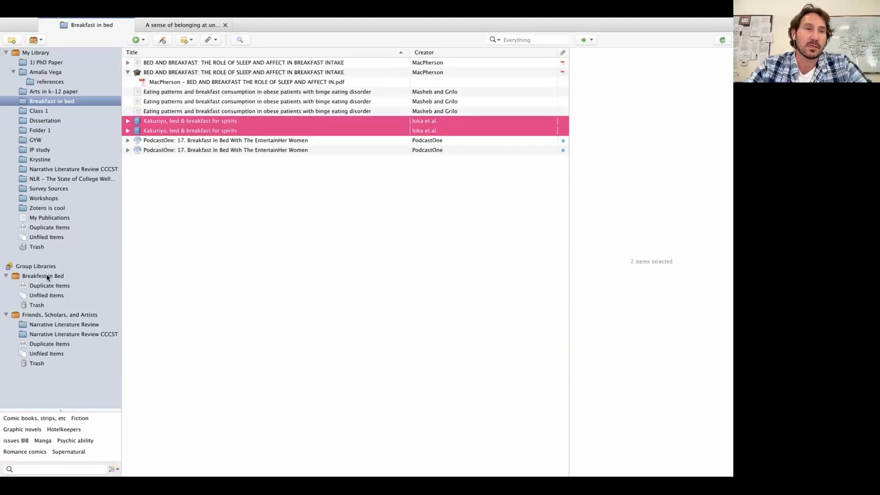
# Look through My Library's duplicate items and check the actions available for the Community Participatory and Community-Based duplicates
pyautogui.click(31, 226)
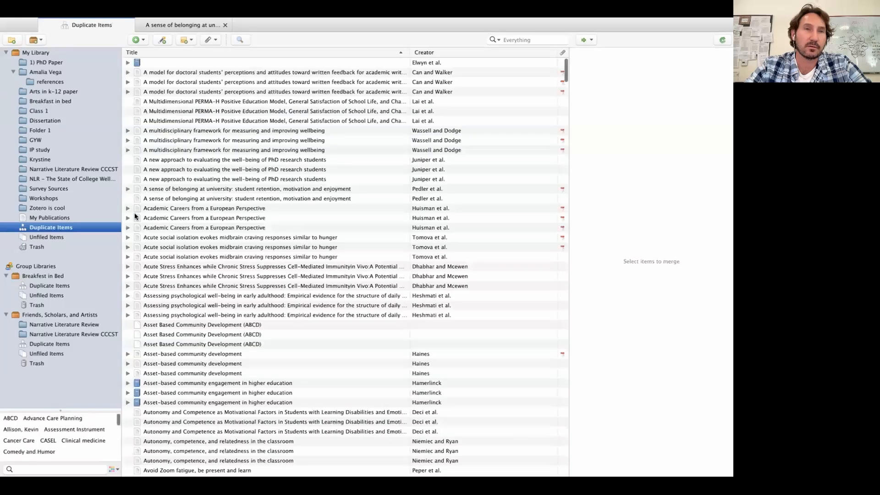
pyautogui.scroll(-2, 219, 101)
pyautogui.scroll(-12, 220, 104)
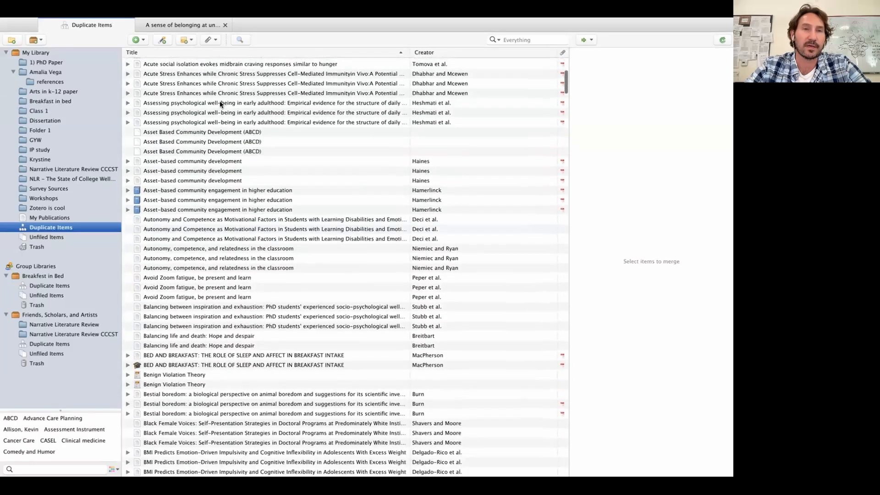
pyautogui.scroll(-15, 219, 101)
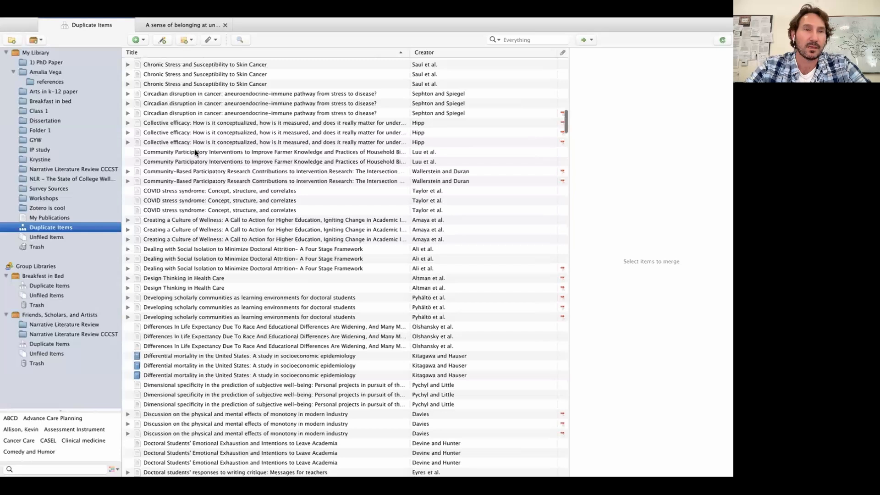
pyautogui.click(194, 151)
pyautogui.click(195, 181)
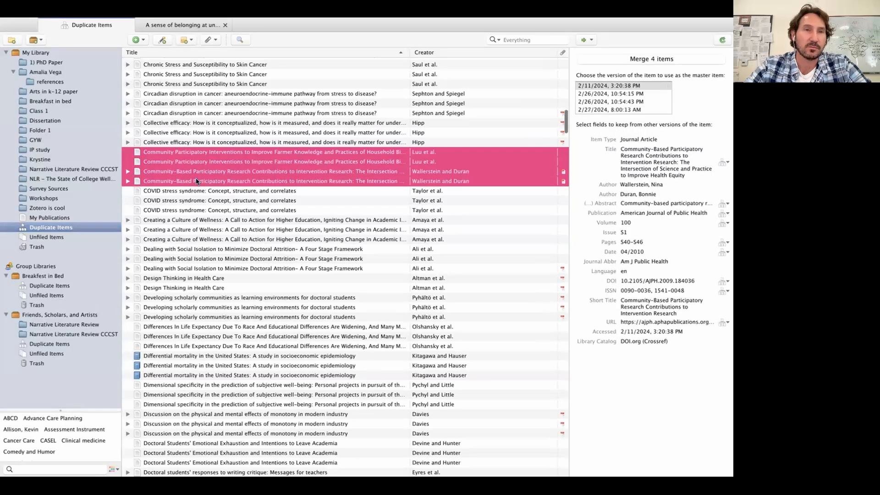
pyautogui.rightClick(197, 182)
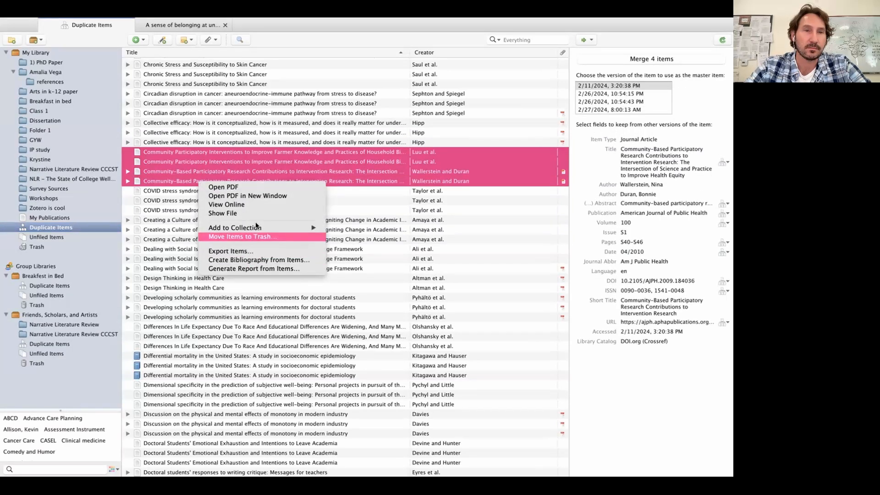
pyautogui.click(90, 206)
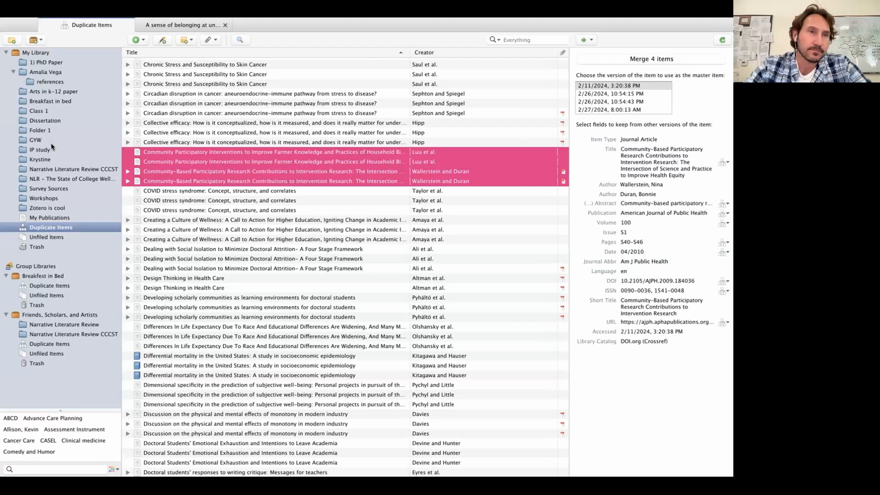
# Merge the two duplicate "Kakuriyo, bed & breakfast for spirits" books in My Library's Breakfast in bed collection
pyautogui.click(56, 101)
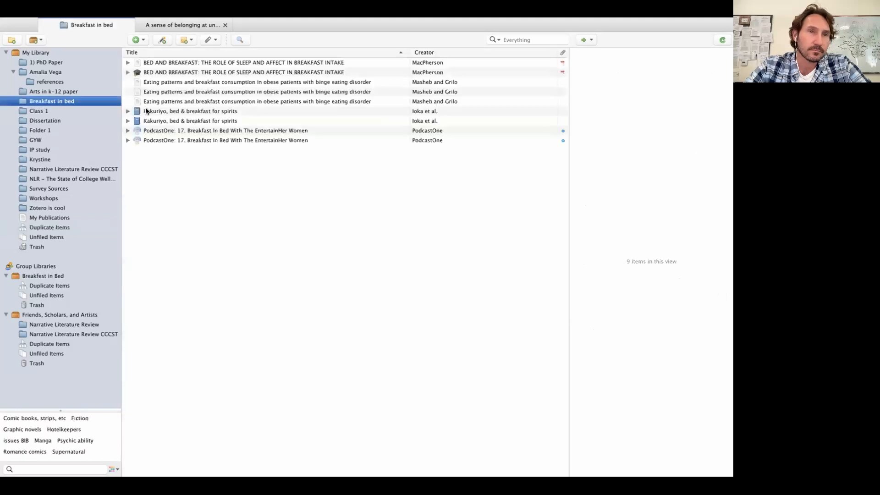
pyautogui.click(169, 110)
pyautogui.keyDown('shift'); pyautogui.click(169, 118); pyautogui.keyUp('shift')
pyautogui.rightClick(169, 119)
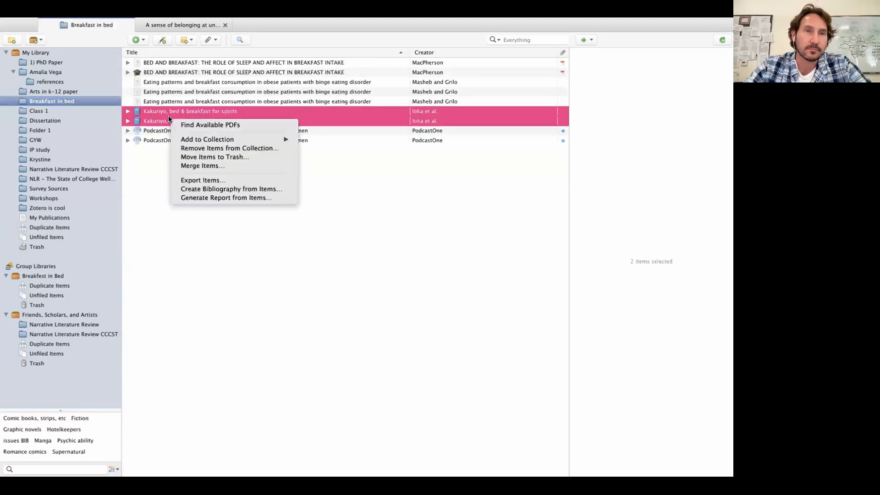
pyautogui.click(232, 165)
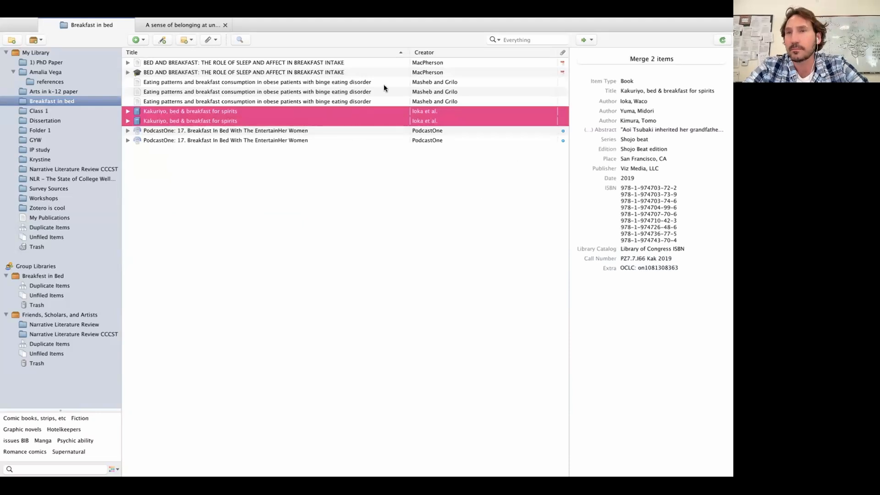
pyautogui.click(700, 59)
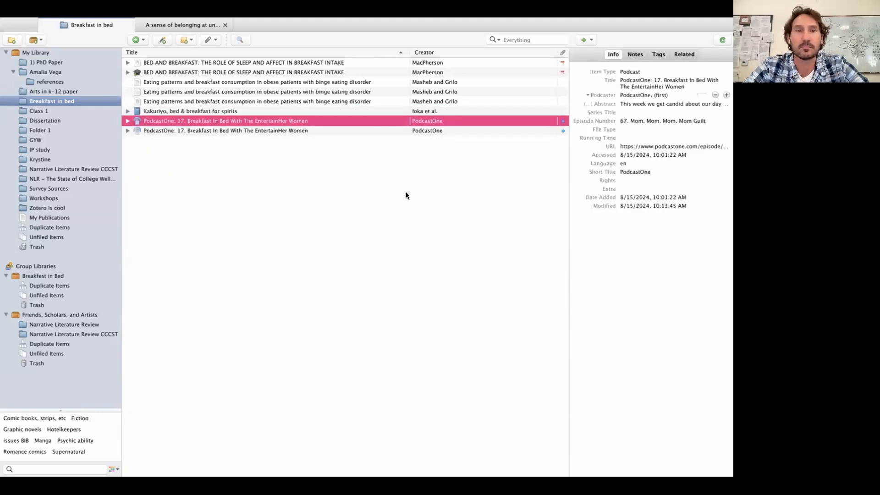
pyautogui.click(265, 112)
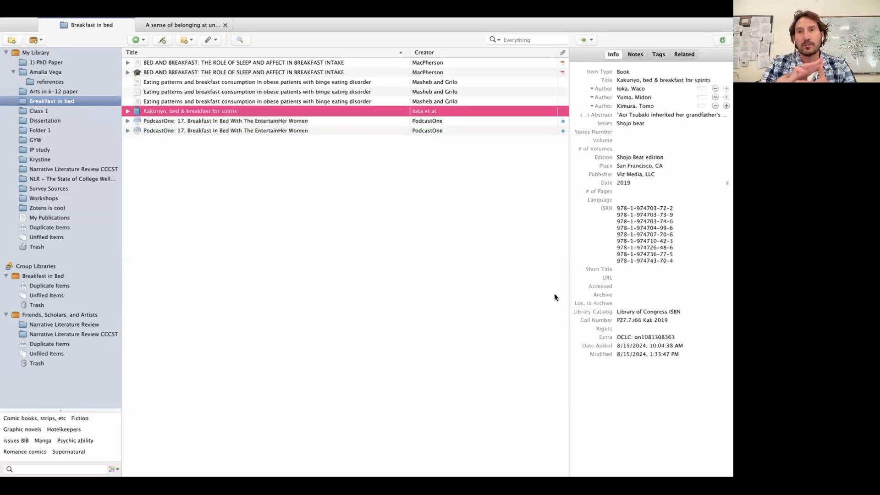
# Merge the lower two of the three "Eating patterns and breakfast consumption" journal articles
pyautogui.click(312, 92)
pyautogui.keyDown('shift'); pyautogui.click(312, 99); pyautogui.keyUp('shift')
pyautogui.rightClick(313, 102)
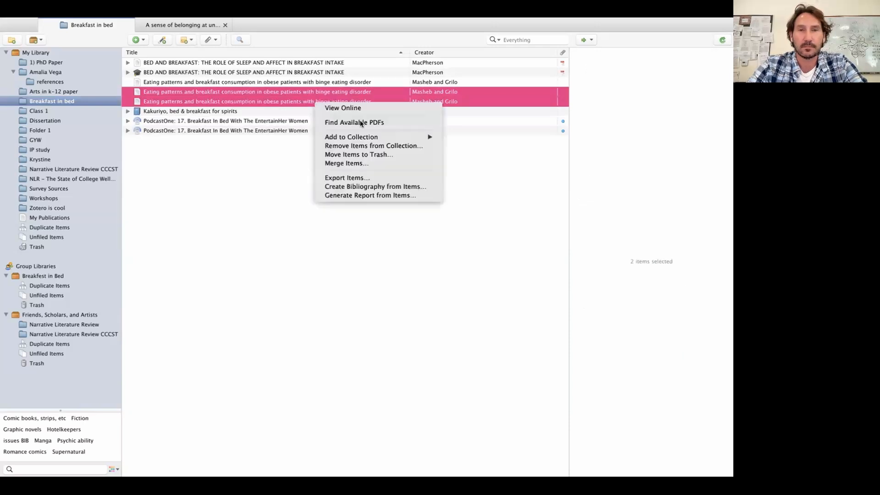
pyautogui.click(347, 163)
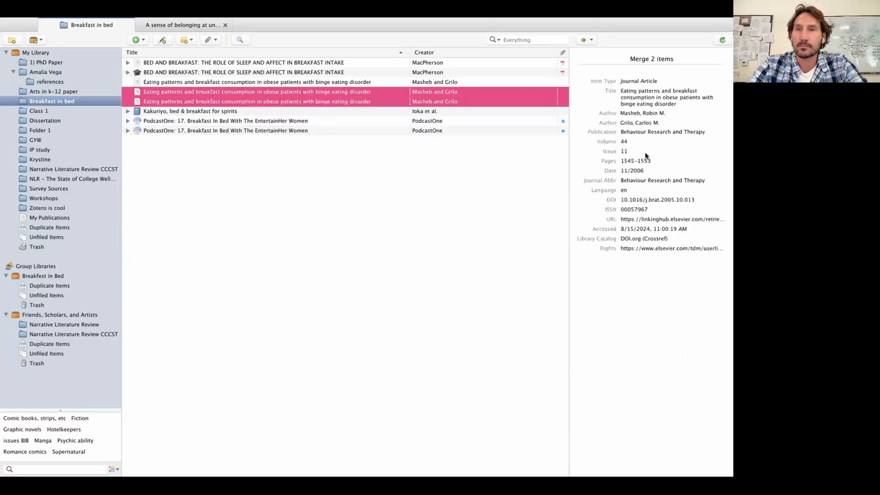
pyautogui.click(658, 59)
# Merge the remaining pair of "Eating patterns and breakfast consumption" duplicates, keeping the 8/15/2024, 9:12:39 AM version as master
pyautogui.click(240, 82)
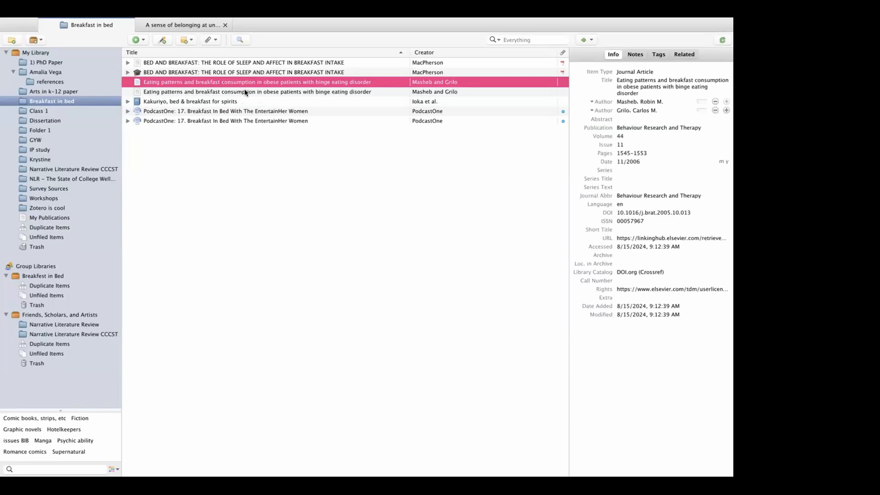
pyautogui.keyDown('shift'); pyautogui.click(245, 92); pyautogui.keyUp('shift')
pyautogui.rightClick(248, 91)
pyautogui.click(203, 168)
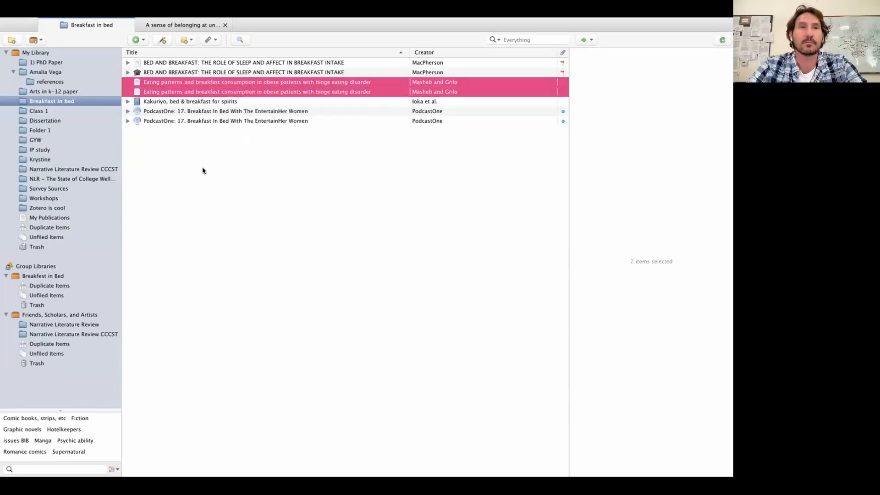
pyautogui.rightClick(387, 83)
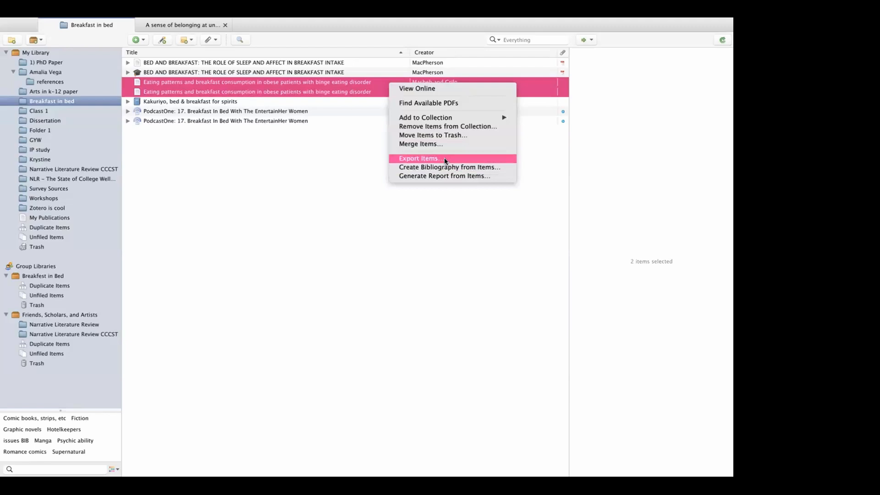
pyautogui.click(447, 143)
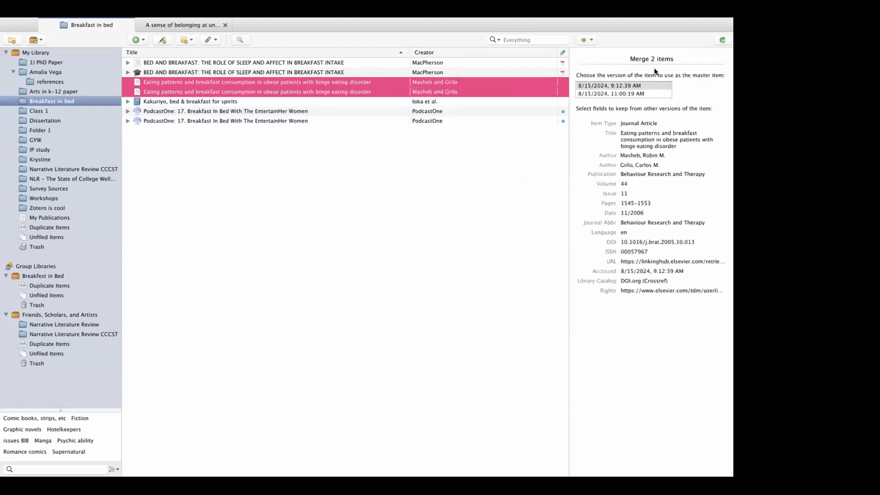
pyautogui.click(665, 56)
# Copy the "Eating patterns" article's APA 7th edition citation to the clipboard, switch to Word and paste it under "What is breakfast in bed?"
pyautogui.rightClick(210, 82)
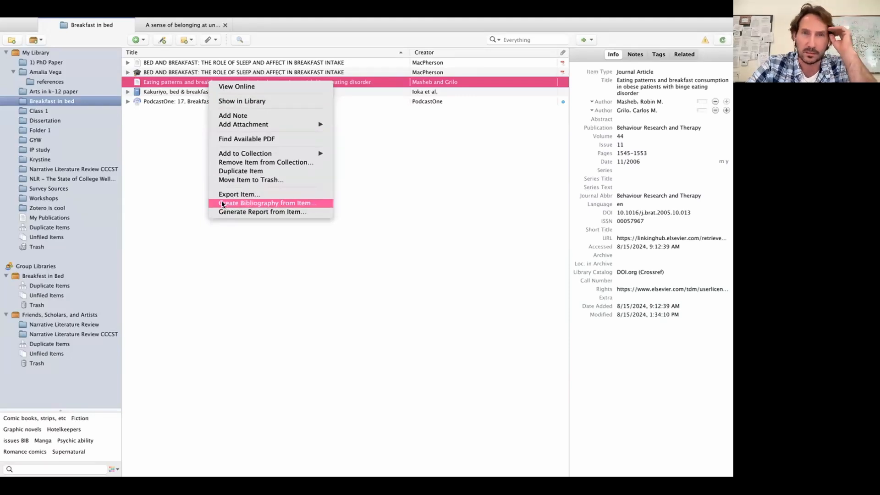
pyautogui.click(307, 203)
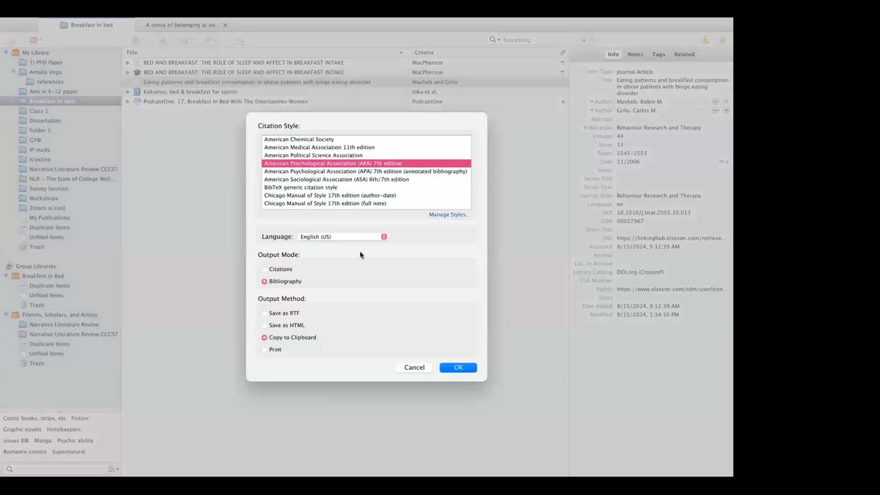
pyautogui.click(264, 282)
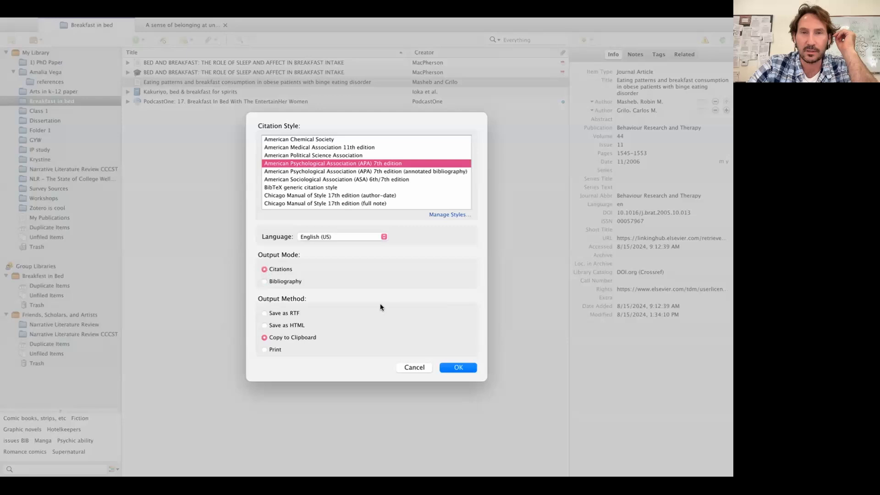
pyautogui.click(447, 367)
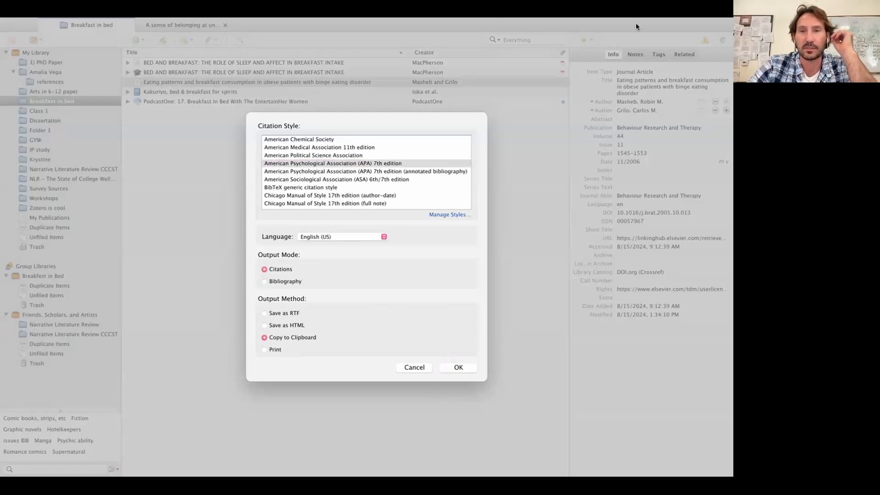
pyautogui.click(465, 369)
pyautogui.click(323, 469)
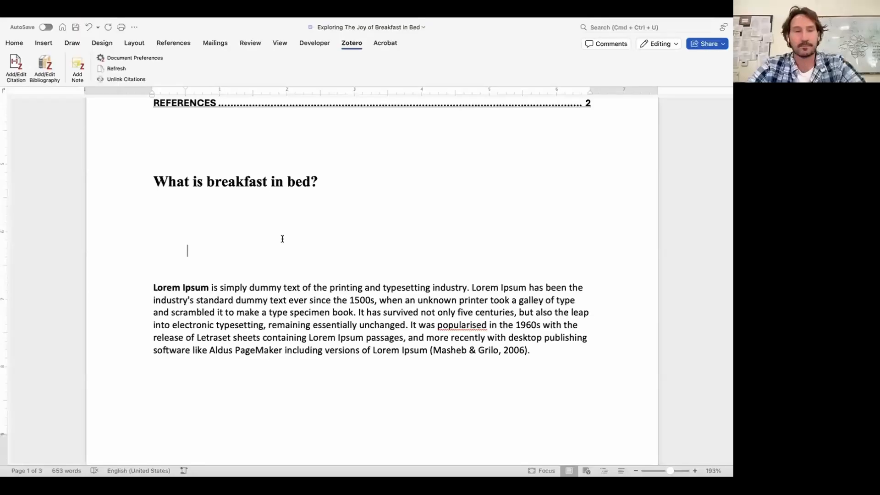
pyautogui.write('(Masheb & Grilo, 2006)')
pyautogui.press('Return')
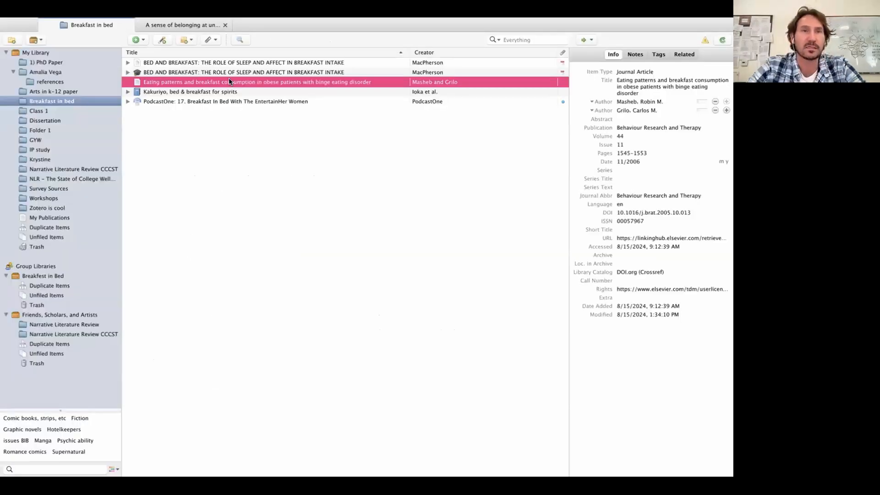
# Copy the same article's APA 7th edition bibliography entry from Zotero and paste it below the in-text citation in Word
pyautogui.rightClick(230, 81)
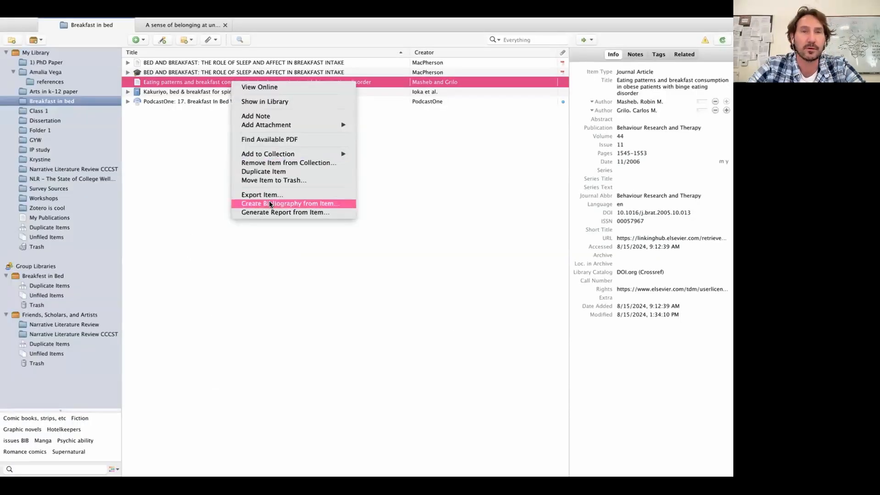
pyautogui.click(284, 203)
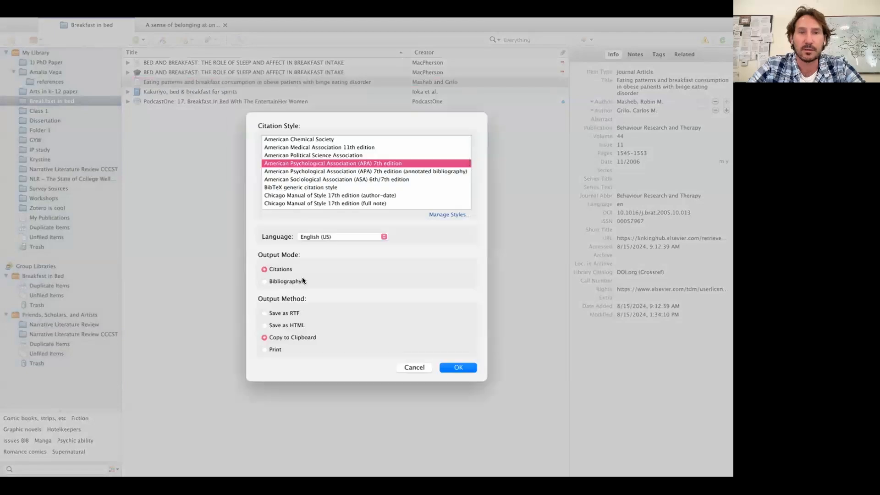
pyautogui.click(272, 281)
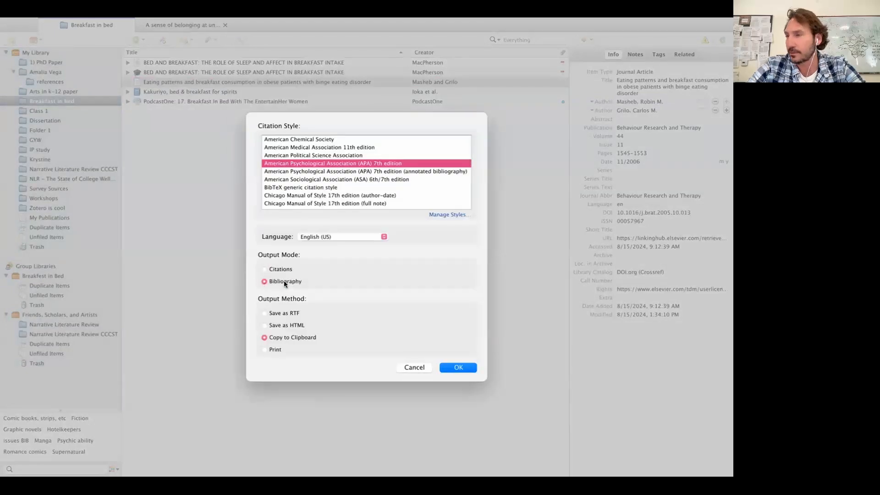
pyautogui.click(449, 366)
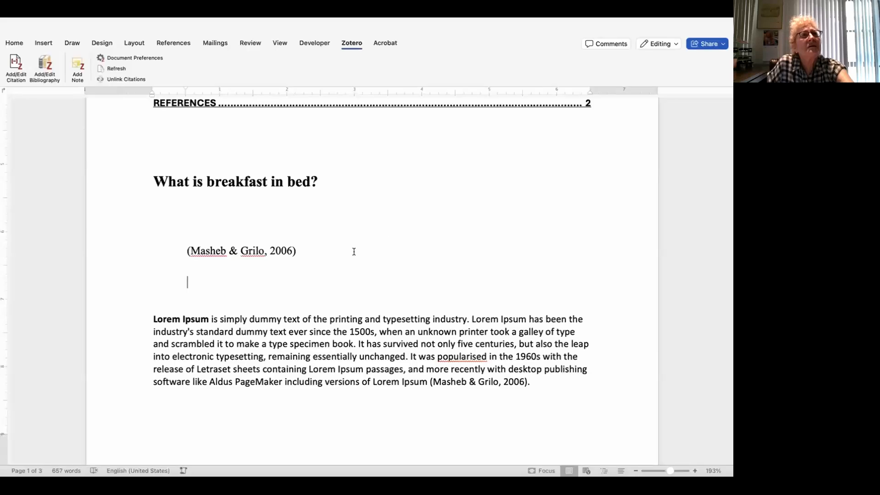
pyautogui.scroll(-5, 279, 250)
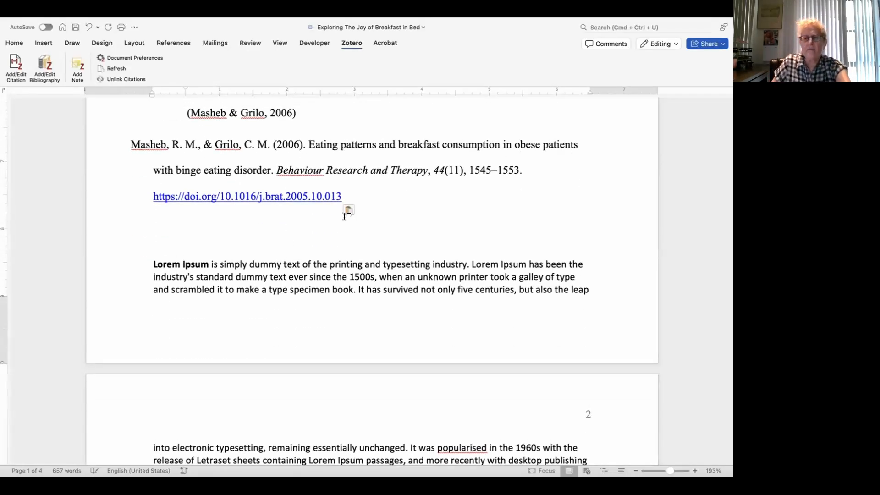
pyautogui.moveTo(187, 226); pyautogui.dragTo(121, 158)
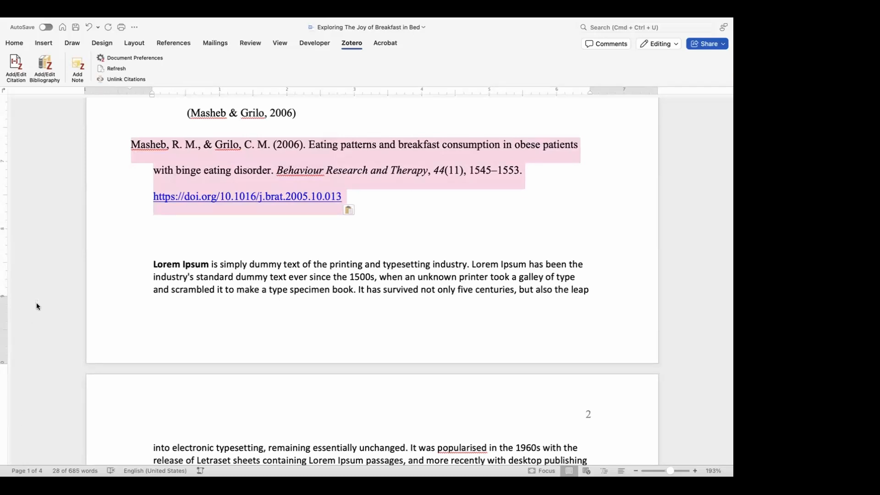
pyautogui.click(427, 230)
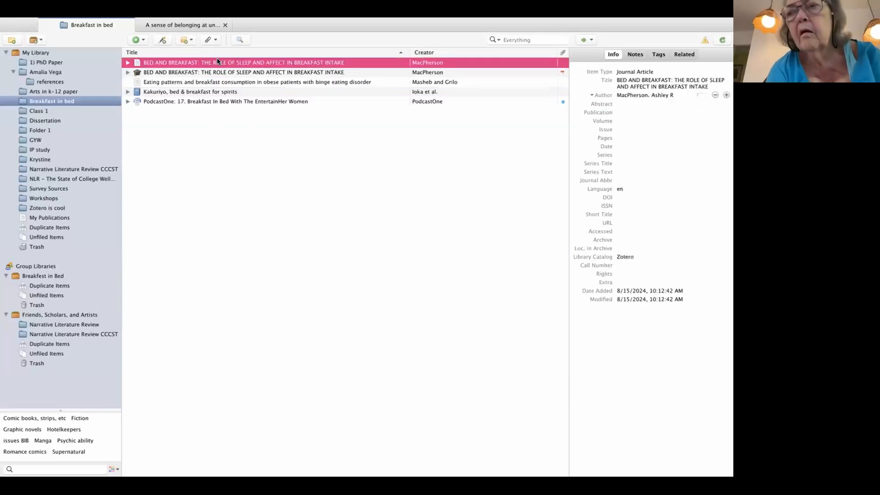
# Create a bibliography from all items in Zotero's Breakfast in bed collection, paste it below the reference in Word and review the entries
pyautogui.press('super+a')
pyautogui.rightClick(206, 76)
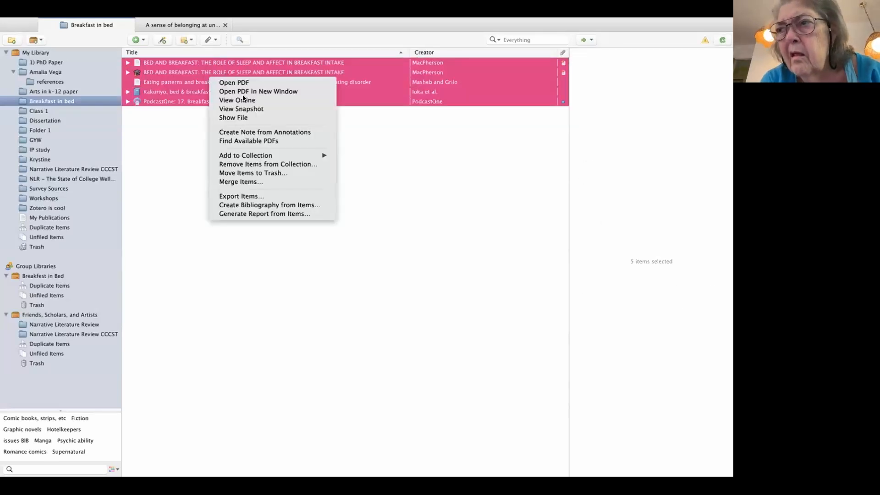
pyautogui.click(293, 205)
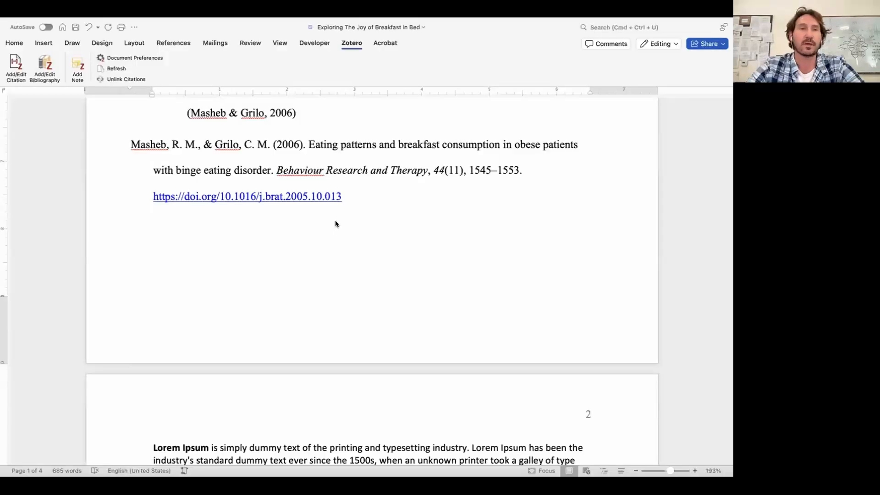
pyautogui.scroll(-5, 343, 195)
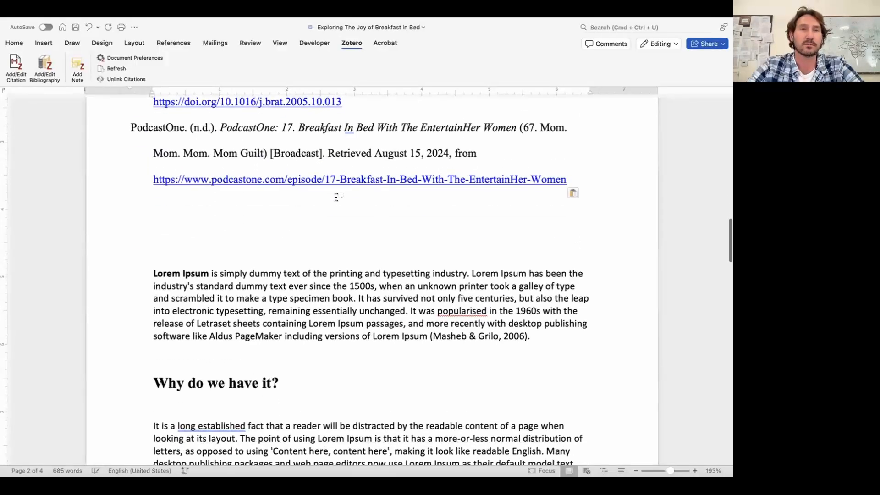
pyautogui.moveTo(338, 197); pyautogui.dragTo(290, 202)
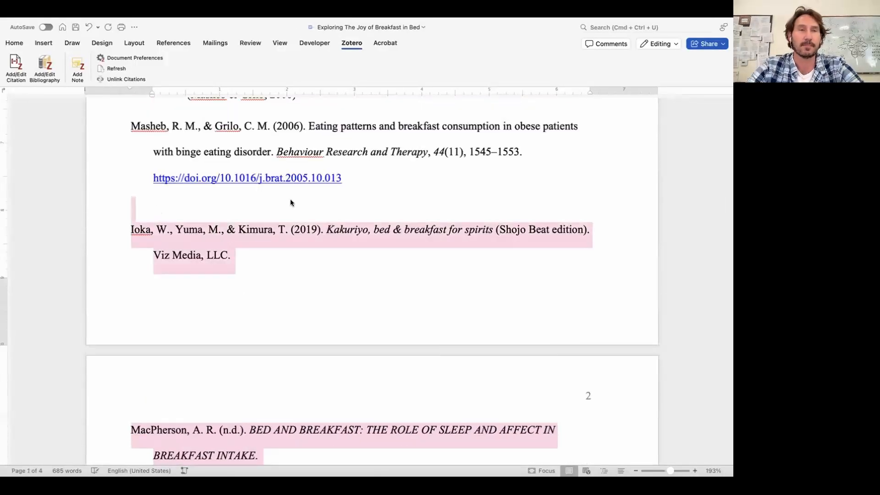
pyautogui.click(290, 202)
pyautogui.scroll(5, 343, 172)
pyautogui.scroll(-3, 261, 212)
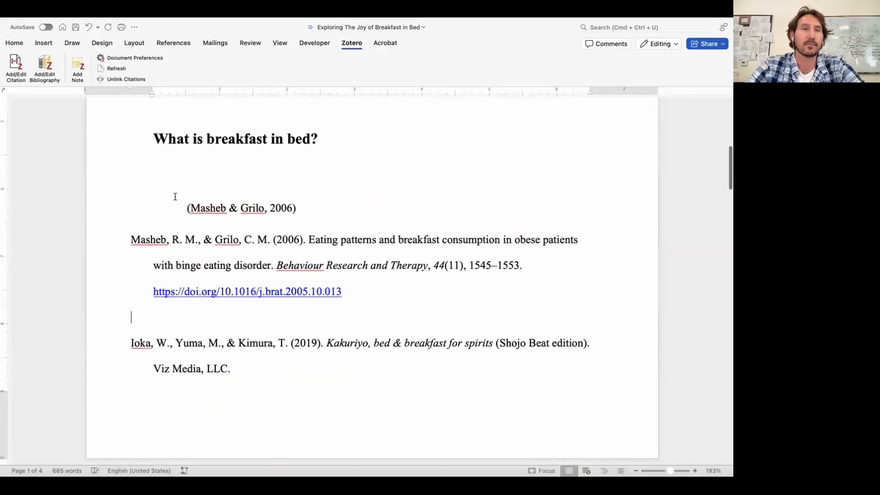
# Delete the pasted citation and references under "What is breakfast in bed?", along with the leftover blank line
pyautogui.moveTo(172, 194)
pyautogui.mouseDown()
pyautogui.moveTo(337, 478)
pyautogui.moveTo(403, 247)
pyautogui.moveTo(417, 229)
pyautogui.mouseUp()
pyautogui.press('BackSpace')
pyautogui.scroll(5, 402, 273)
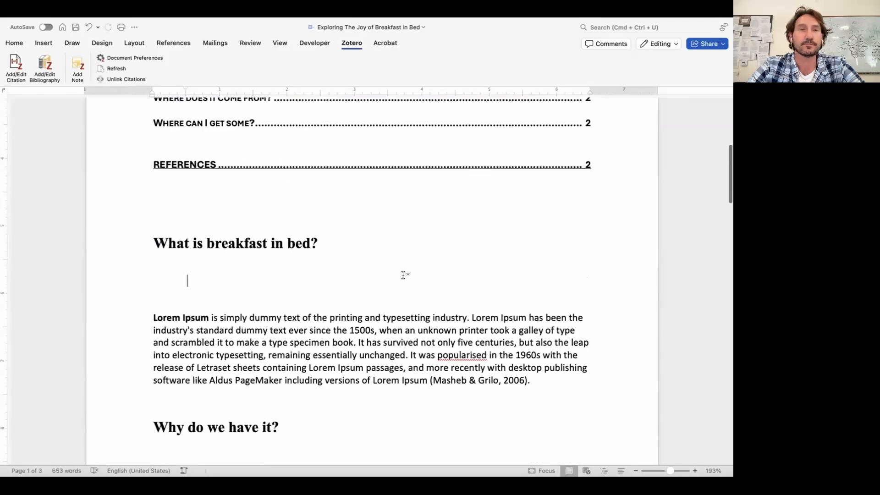
pyautogui.scroll(-1, 403, 275)
pyautogui.click(404, 274)
pyautogui.press('BackSpace')
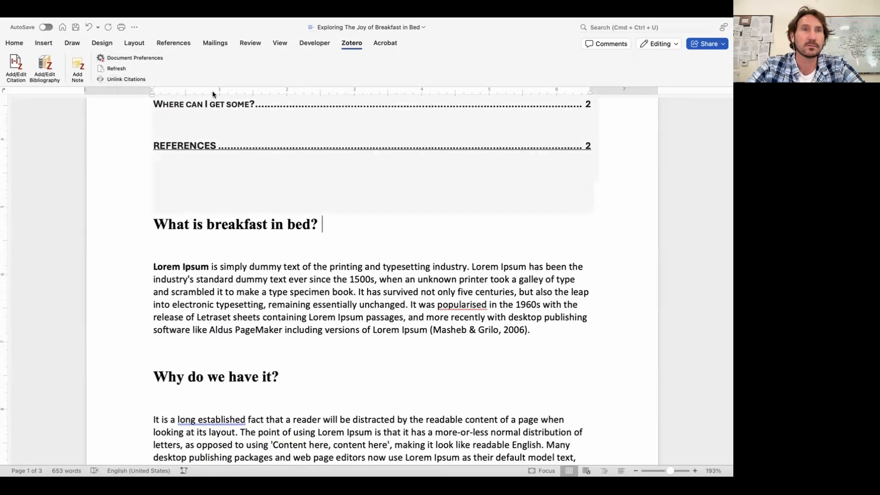
# Switch the document's Zotero citations to a footnote style and examine the first footnote and its marker in the text
pyautogui.click(147, 59)
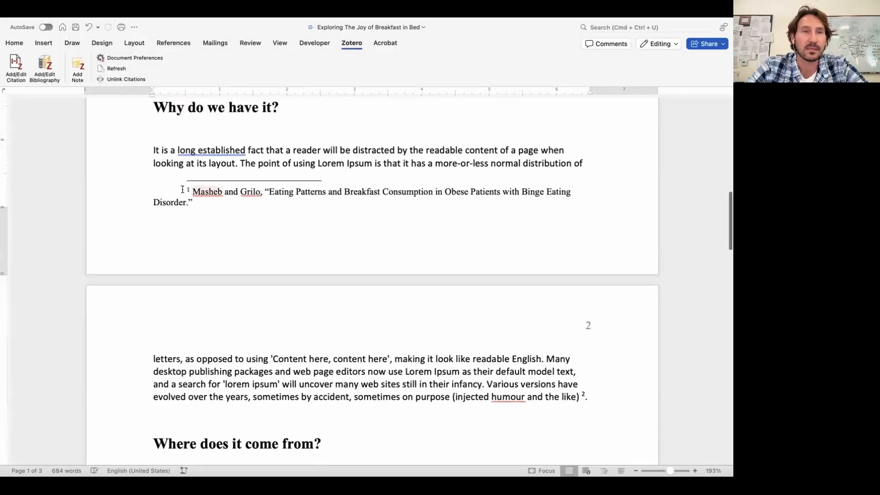
pyautogui.moveTo(188, 190); pyautogui.dragTo(232, 213)
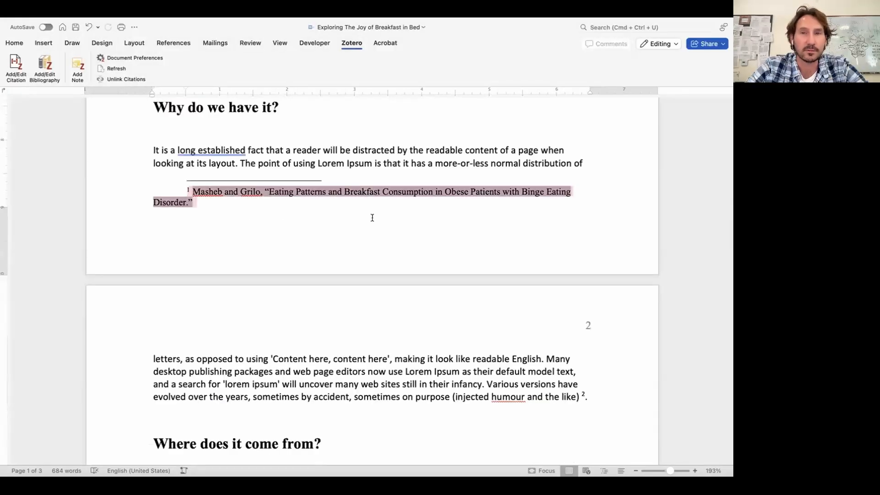
pyautogui.scroll(-1, 365, 134)
pyautogui.scroll(4, 366, 133)
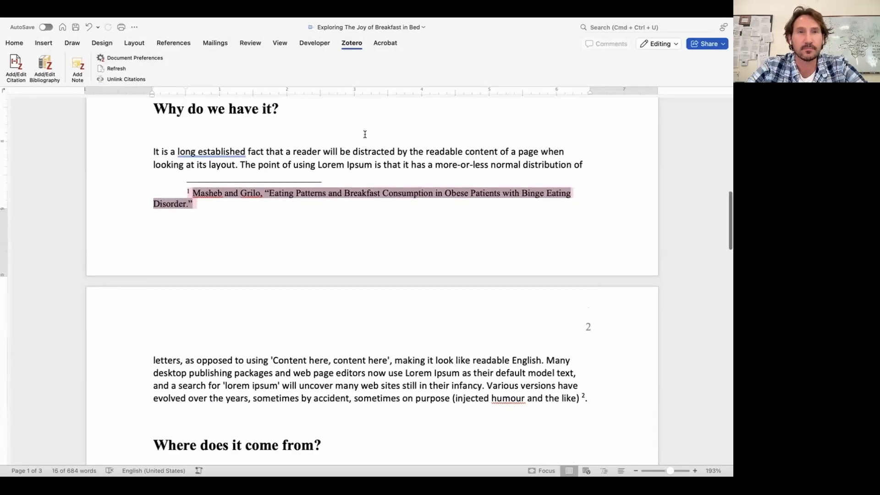
pyautogui.scroll(4, 433, 219)
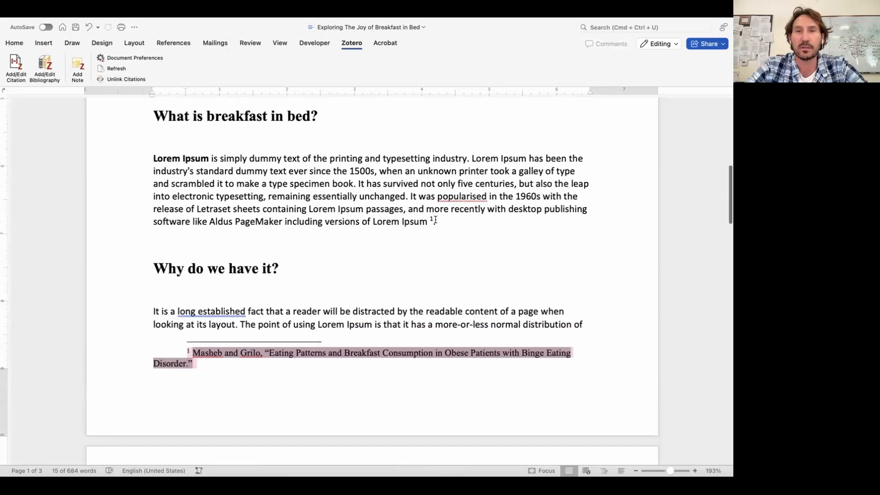
# Insert the page reference "p. 22." between the author names and the article title in footnote 1
pyautogui.click(435, 220)
pyautogui.scroll(-5, 343, 246)
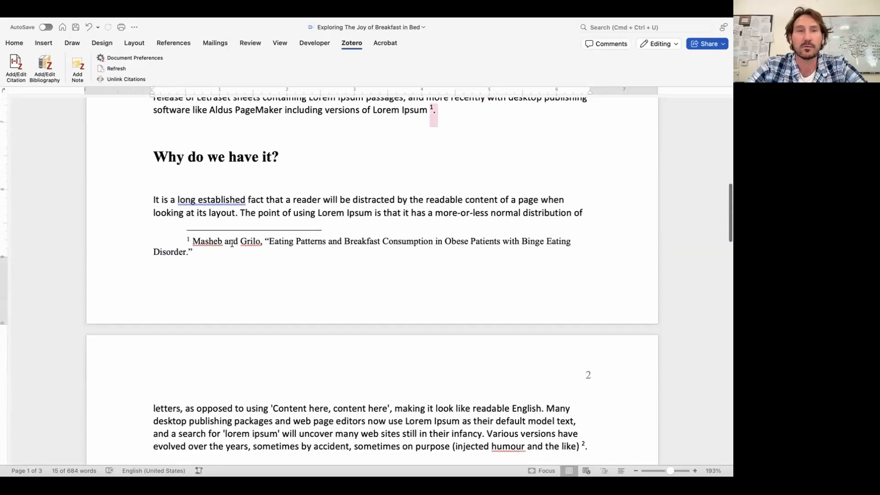
pyautogui.click(185, 247)
pyautogui.click(194, 252)
pyautogui.scroll(-3, 334, 280)
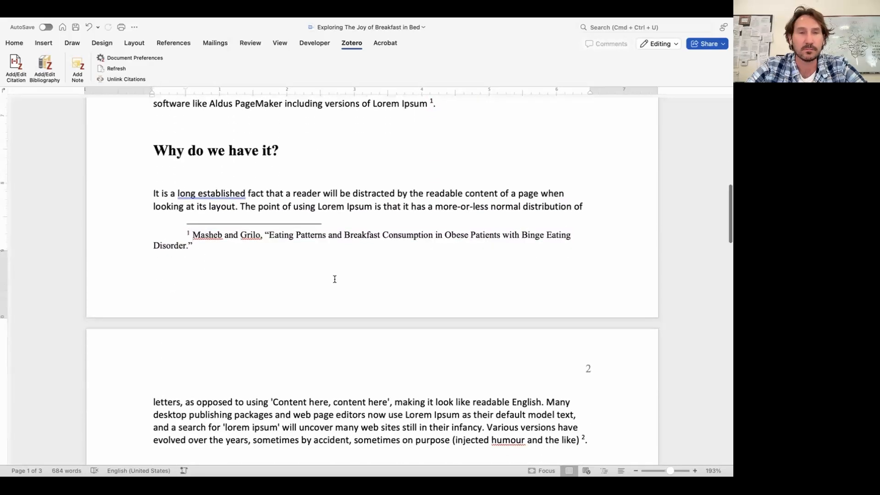
pyautogui.scroll(-3, 334, 282)
pyautogui.scroll(6, 335, 279)
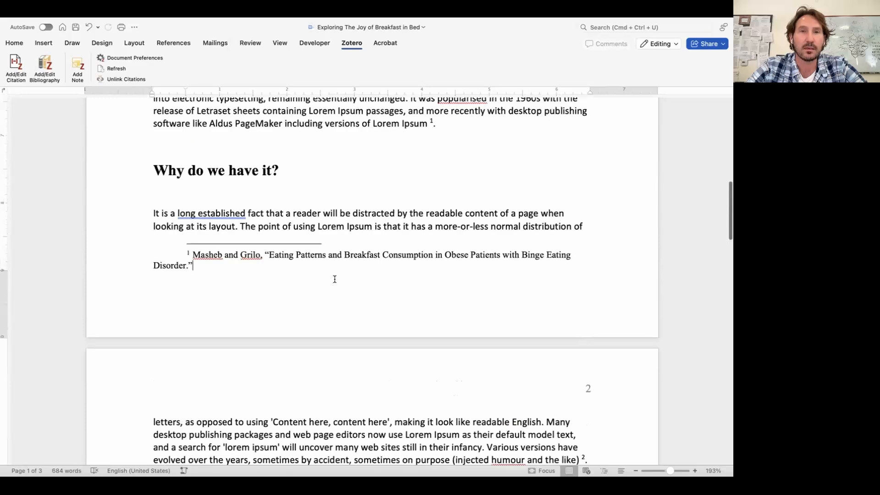
pyautogui.scroll(-1, 335, 279)
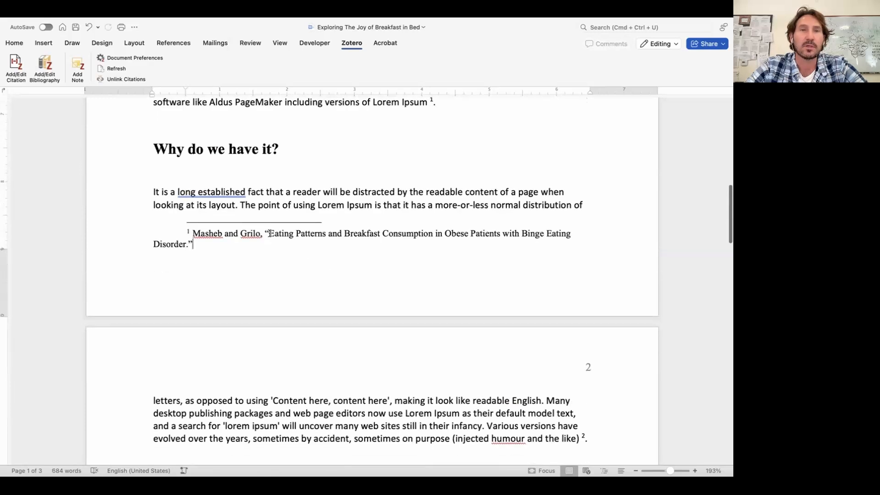
pyautogui.write('p. ')
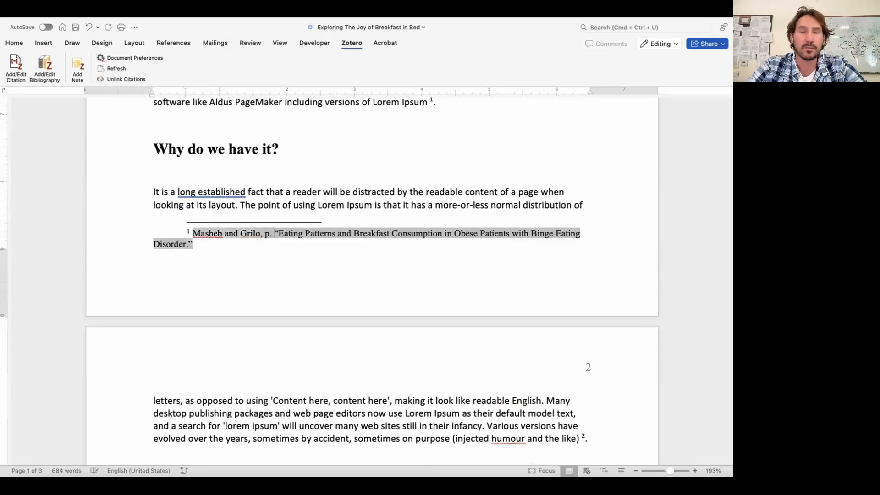
pyautogui.write('22')
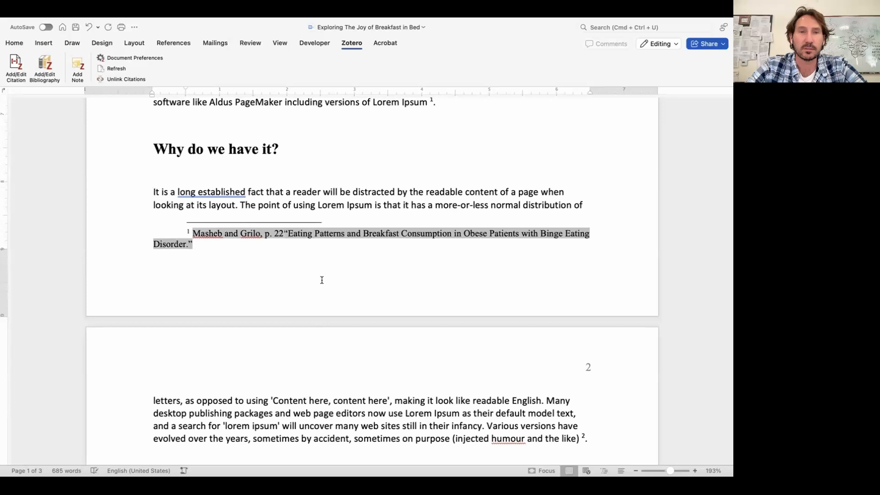
pyautogui.write('.')
pyautogui.click(354, 288)
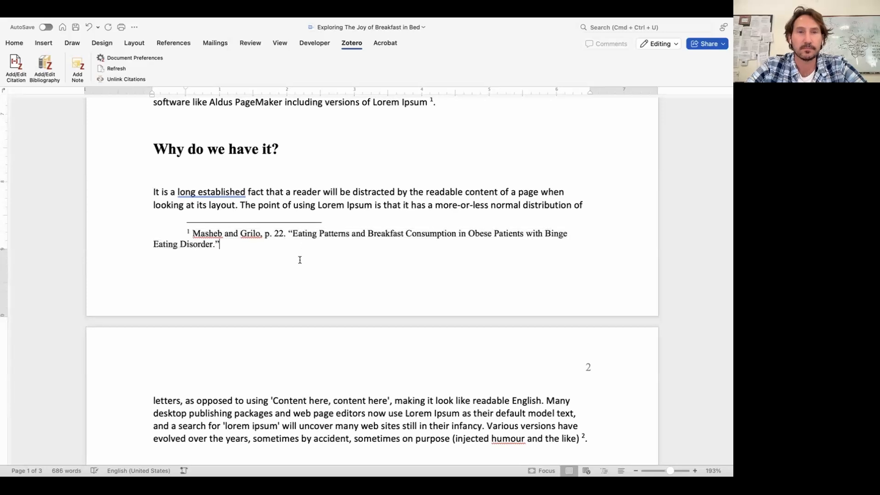
# Remove the manually added page reference from footnote 1
pyautogui.press('BackSpace')
pyautogui.press('BackSpace')
pyautogui.press('BackSpace')
pyautogui.press('BackSpace')
pyautogui.press('BackSpace')
pyautogui.press('BackSpace')
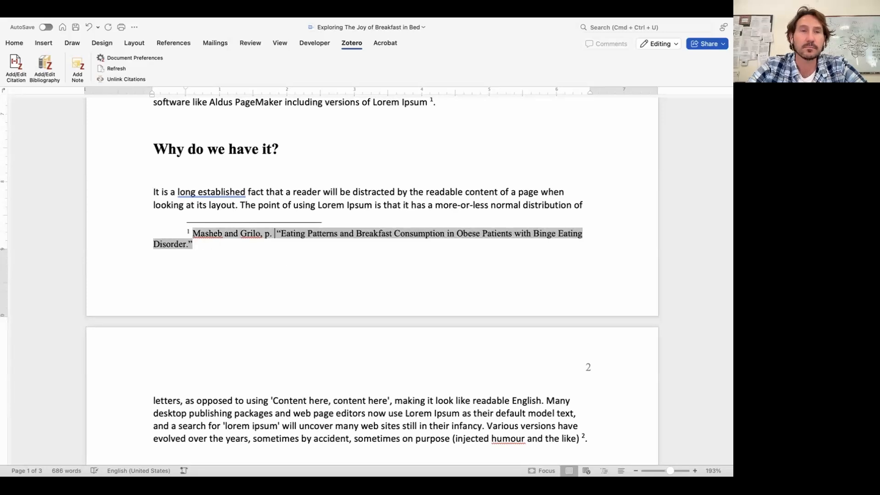
# Remove the extra blank space between the last body paragraph and the References heading
pyautogui.scroll(5, 403, 156)
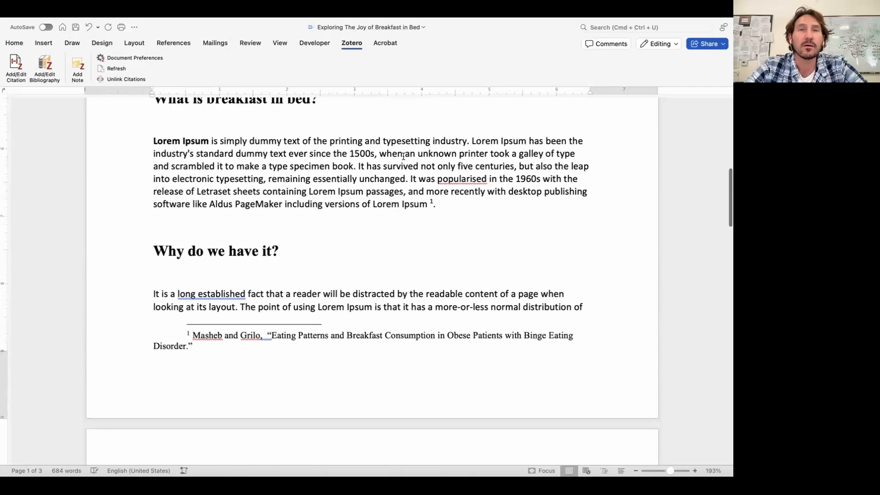
pyautogui.scroll(-4, 419, 194)
pyautogui.scroll(-10, 419, 195)
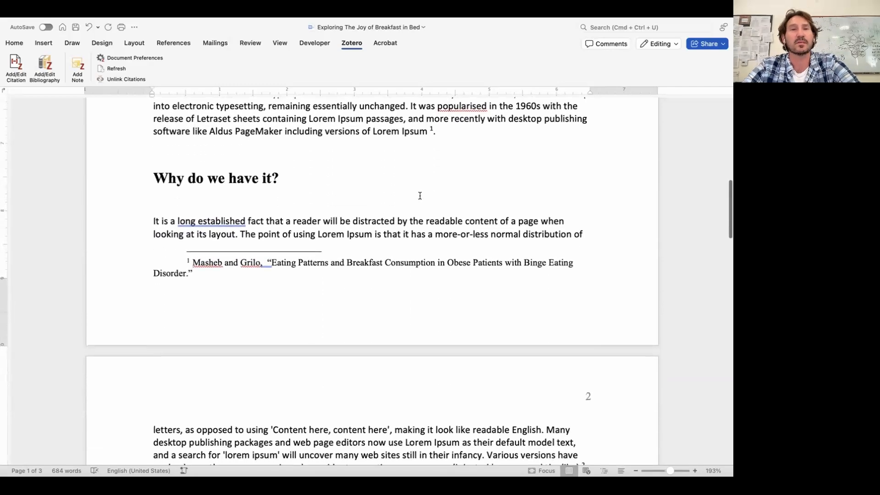
pyautogui.scroll(5, 420, 196)
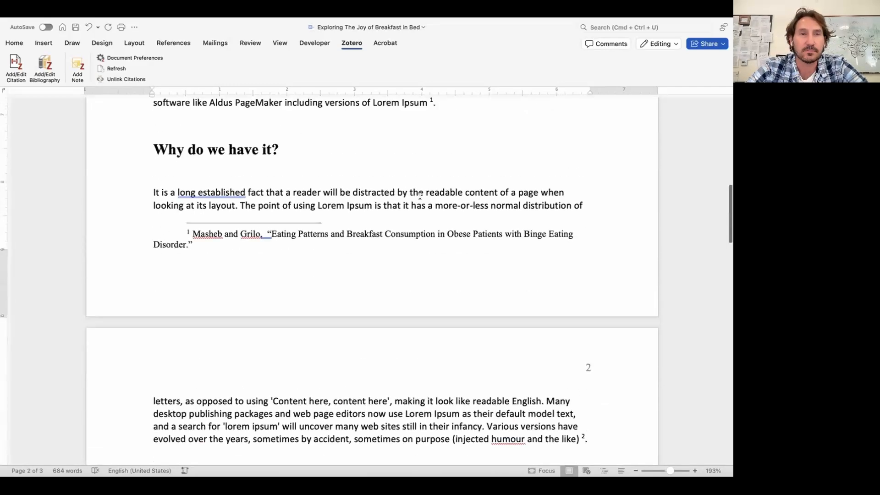
pyautogui.scroll(-9, 420, 196)
pyautogui.scroll(-8, 420, 195)
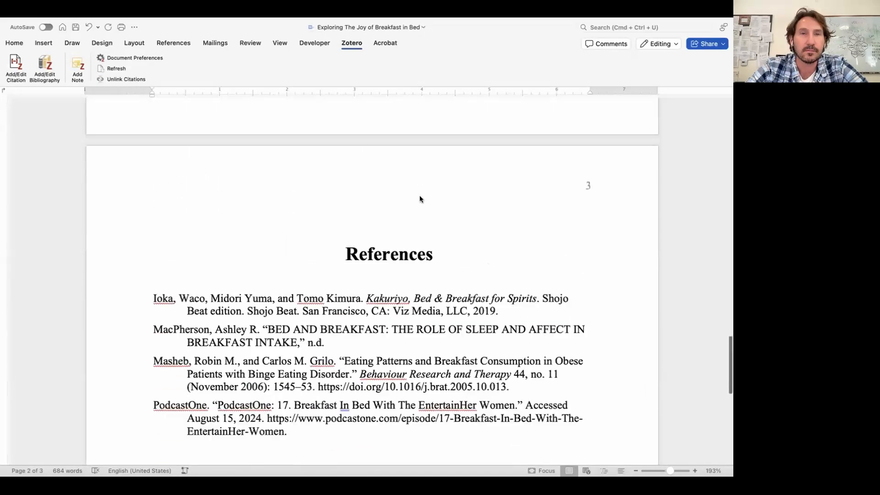
pyautogui.scroll(5, 419, 196)
pyautogui.press('BackSpace')
pyautogui.press('BackSpace')
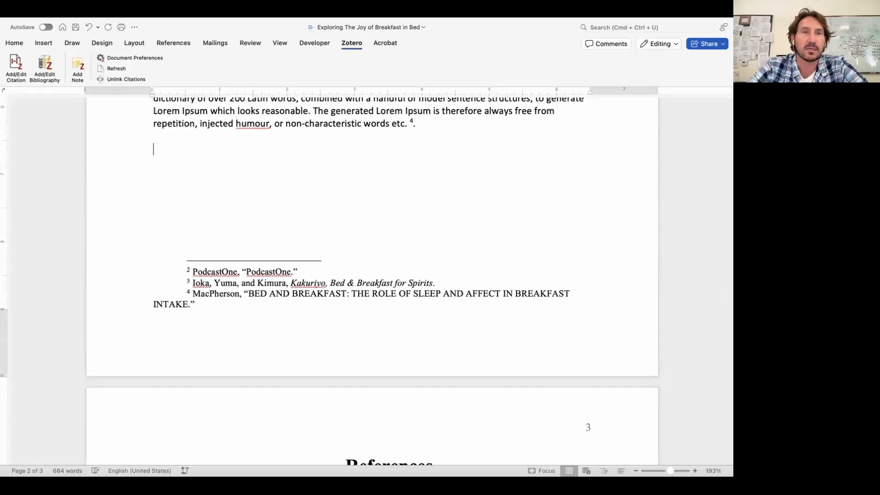
pyautogui.press('Return')
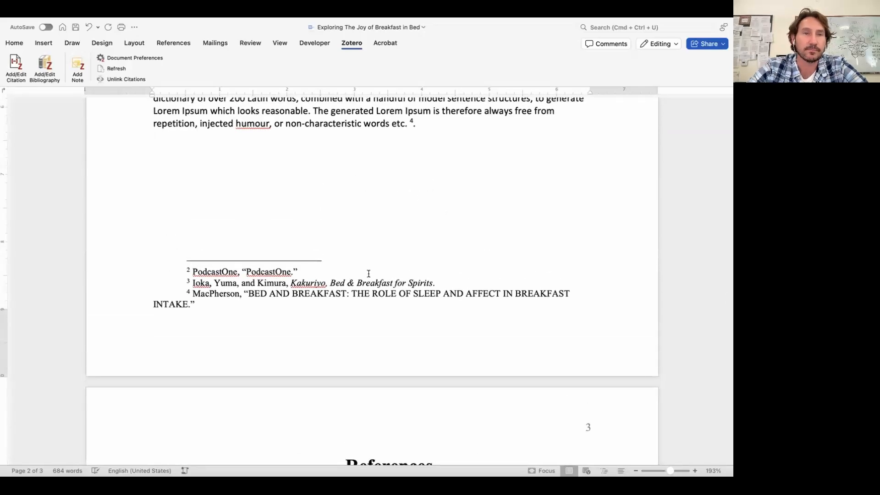
# Highlight footnotes 2 to 4 at the end of page 2 and review them against the References list
pyautogui.scroll(-3, 368, 274)
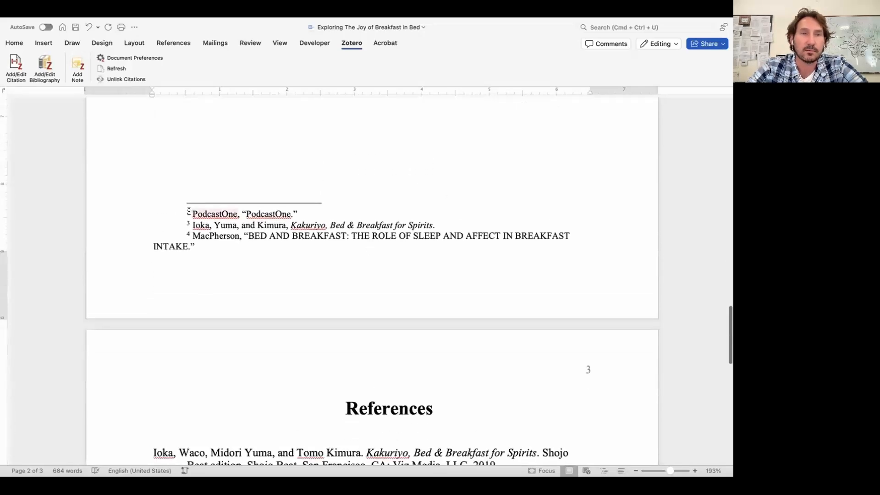
pyautogui.moveTo(187, 211); pyautogui.dragTo(580, 242)
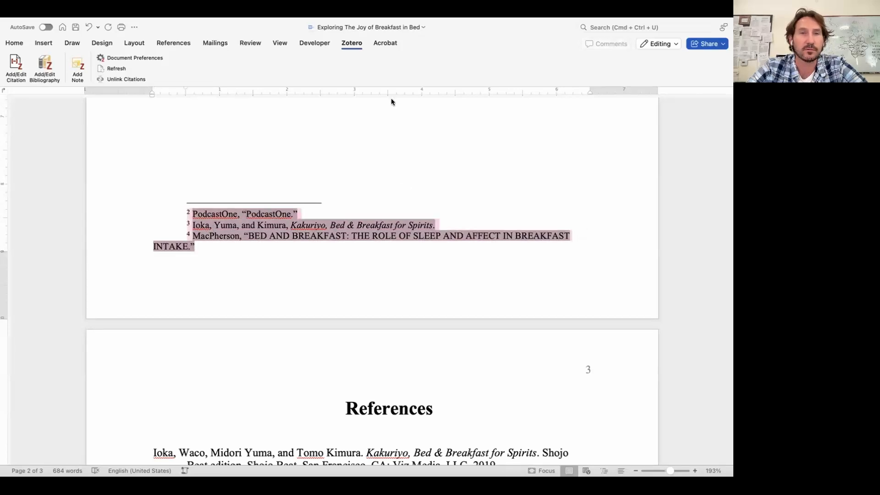
pyautogui.click(414, 169)
pyautogui.scroll(-8, 414, 170)
pyautogui.scroll(3, 415, 170)
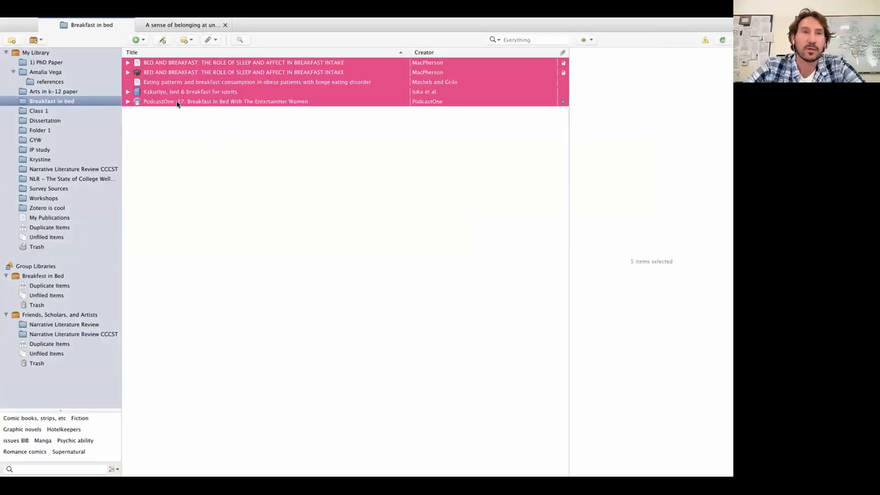
# Switch to Zotero, open the export options for all Breakfast in bed items, examine the formats and choose Endnote XML
pyautogui.rightClick(185, 82)
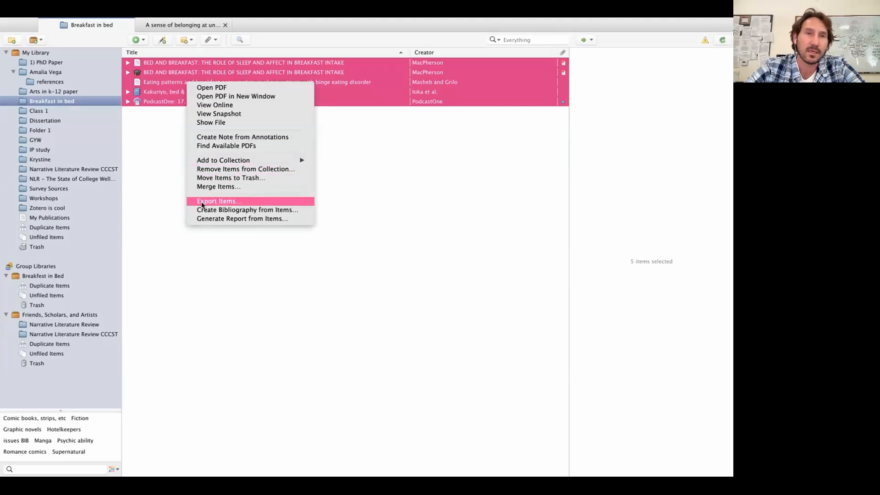
pyautogui.click(244, 200)
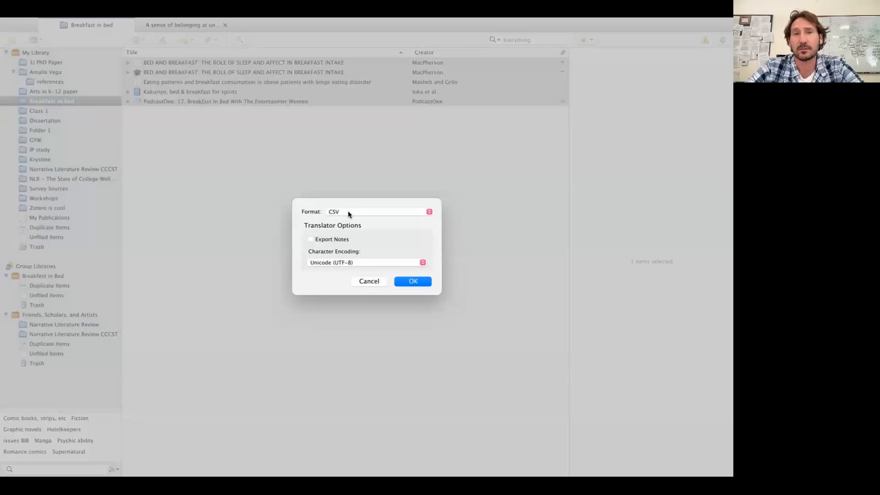
pyautogui.click(347, 211)
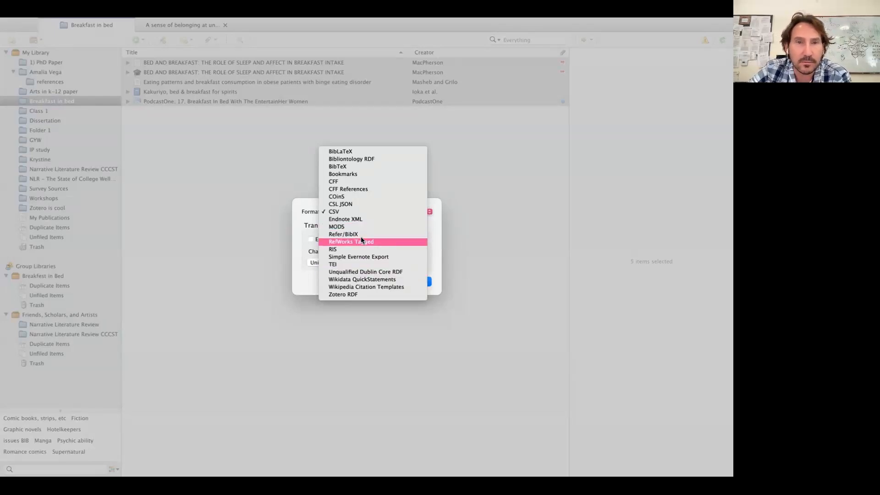
pyautogui.click(368, 221)
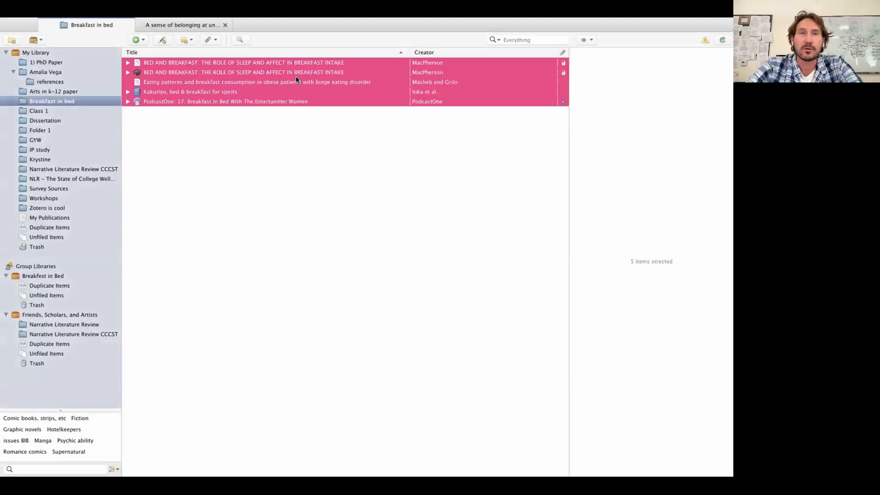
# Add the note "This theory of food in bed" to the thesis version of the BED AND BREAKFAST source
pyautogui.click(297, 72)
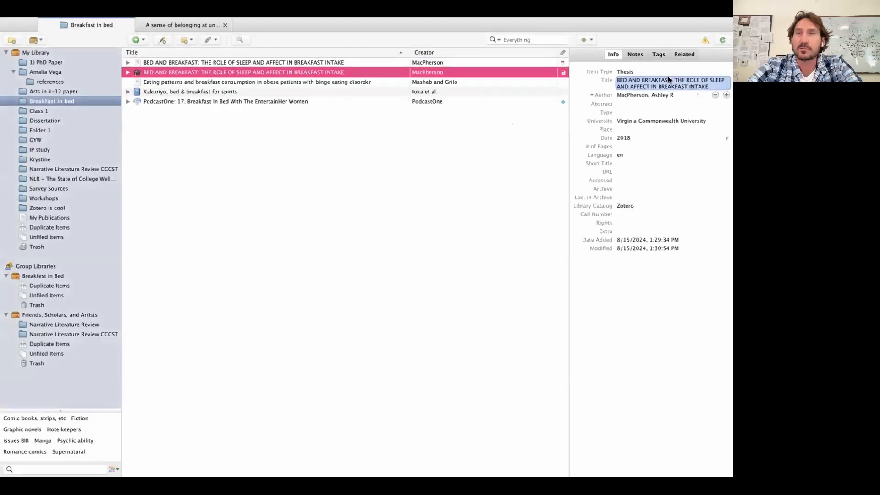
pyautogui.click(636, 54)
pyautogui.click(618, 69)
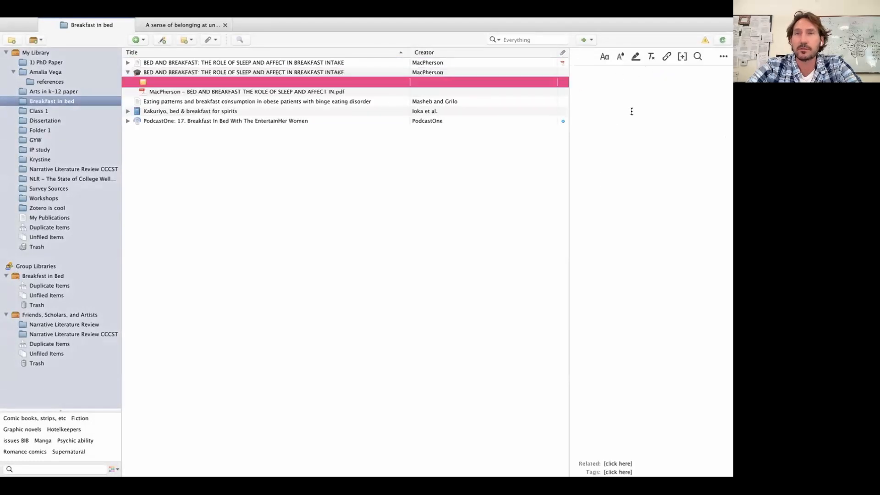
pyautogui.write('This')
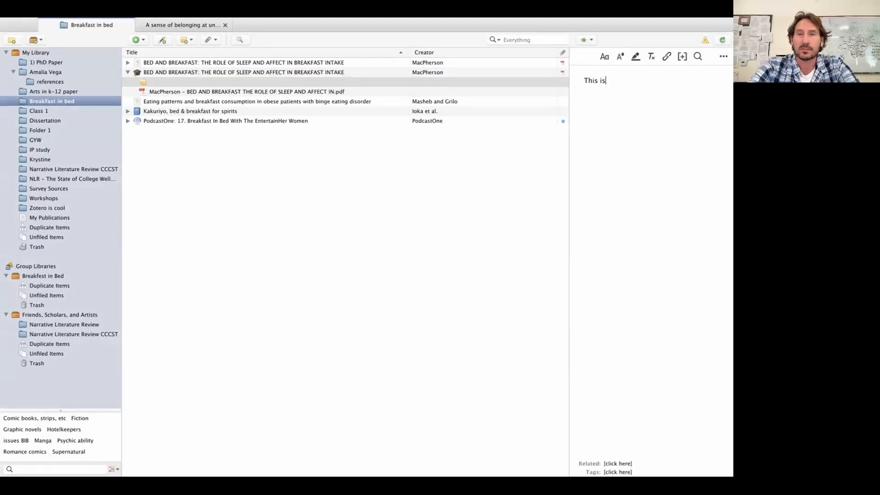
pyautogui.write(' th')
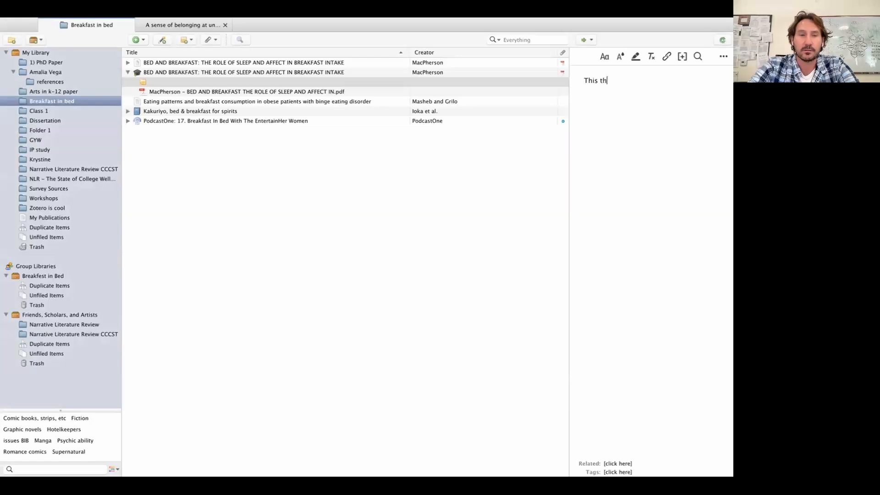
pyautogui.write('eory ')
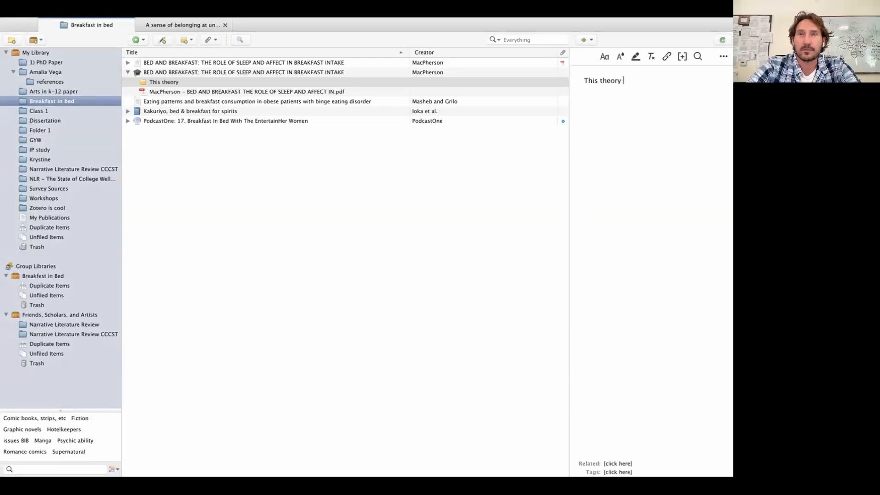
pyautogui.write('of')
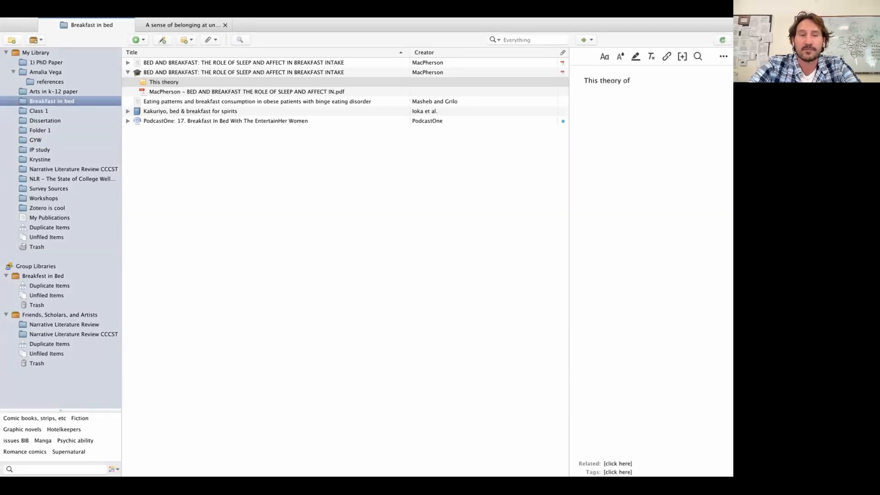
pyautogui.write(' food in bed')
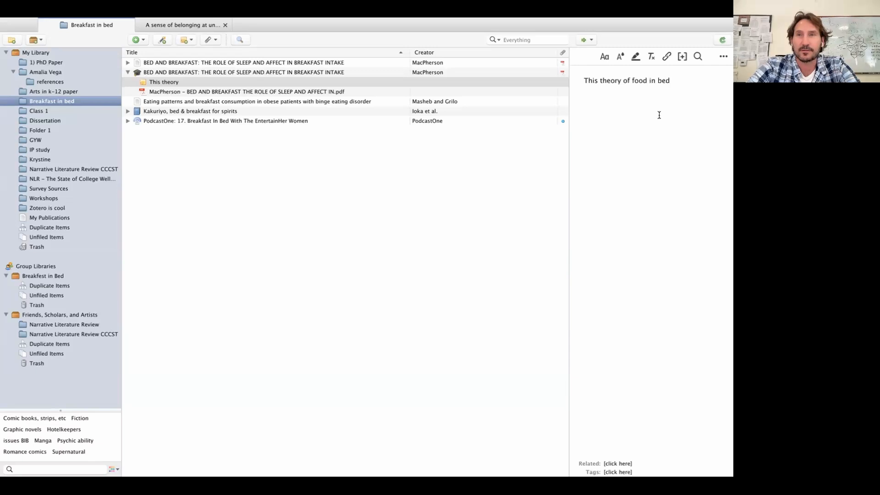
# Look at the note's text formatting options, then return to the thesis and view its list of notes
pyautogui.click(600, 55)
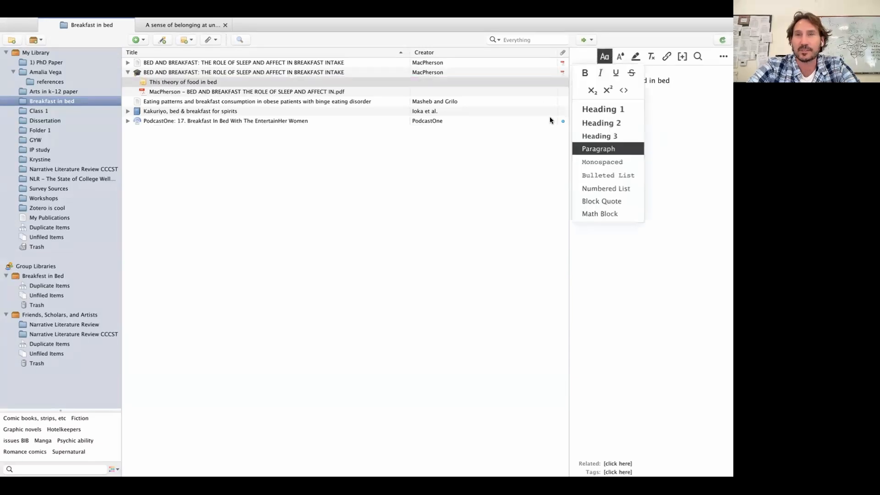
pyautogui.click(222, 76)
pyautogui.click(160, 83)
pyautogui.click(204, 70)
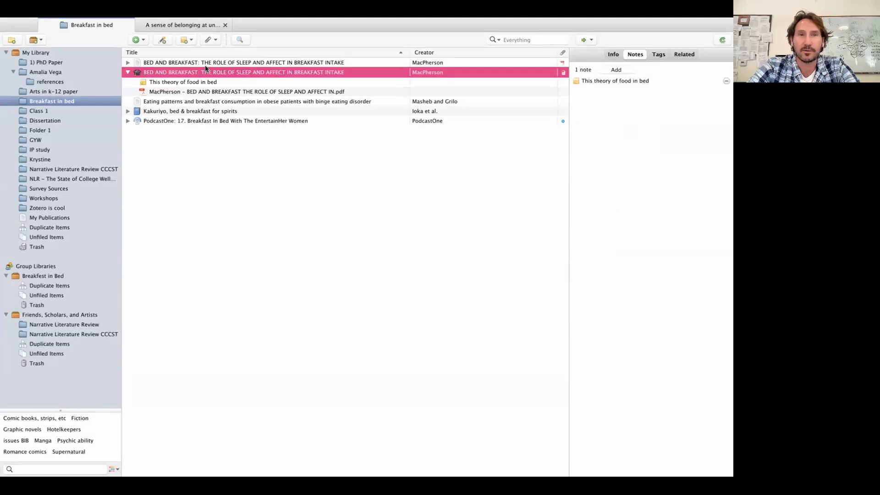
# Add the tag "background" to the thesis version of the BED AND BREAKFAST source and copy the tag text
pyautogui.click(658, 54)
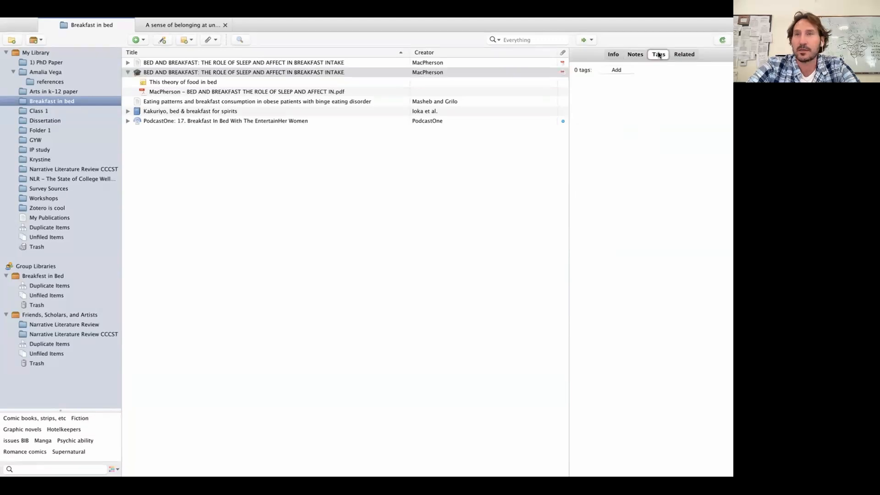
pyautogui.click(616, 70)
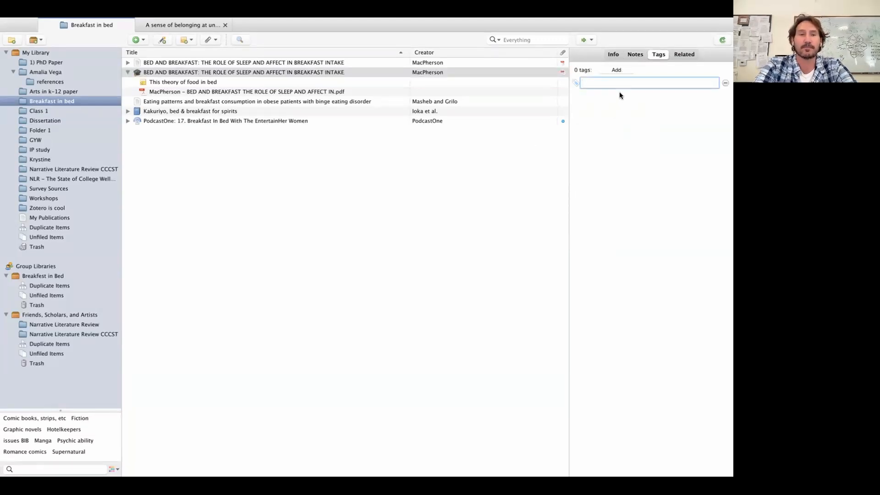
pyautogui.write('backgr')
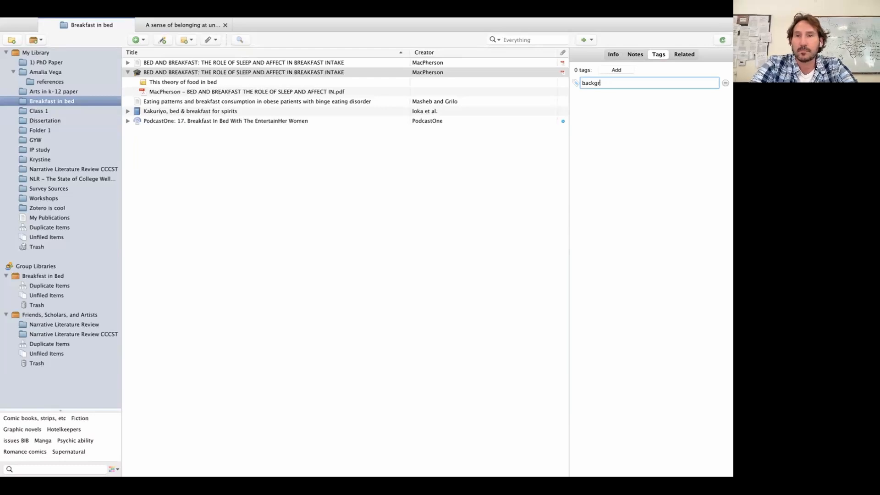
pyautogui.write('back')
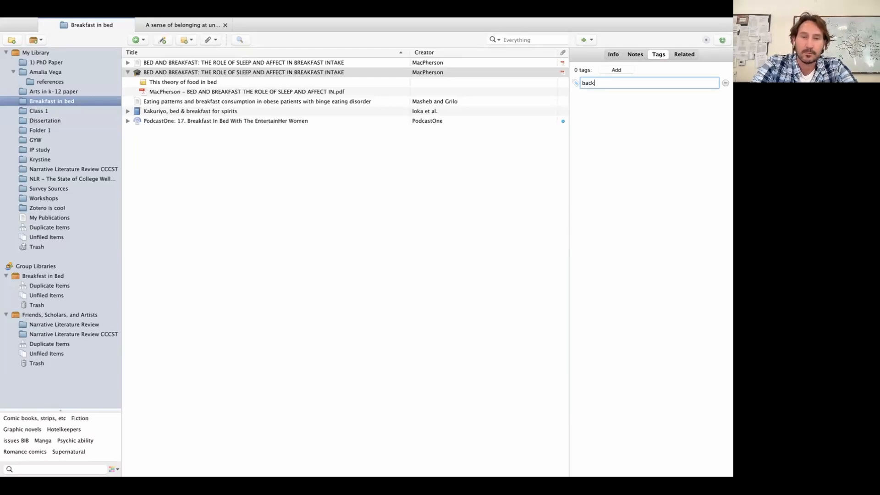
pyautogui.write('ground')
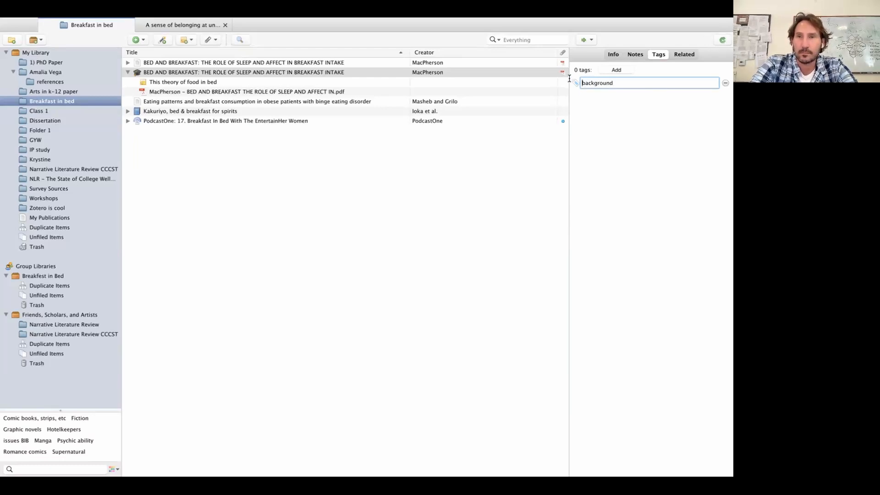
pyautogui.doubleClick(617, 86)
pyautogui.press('super+c')
pyautogui.press('Return')
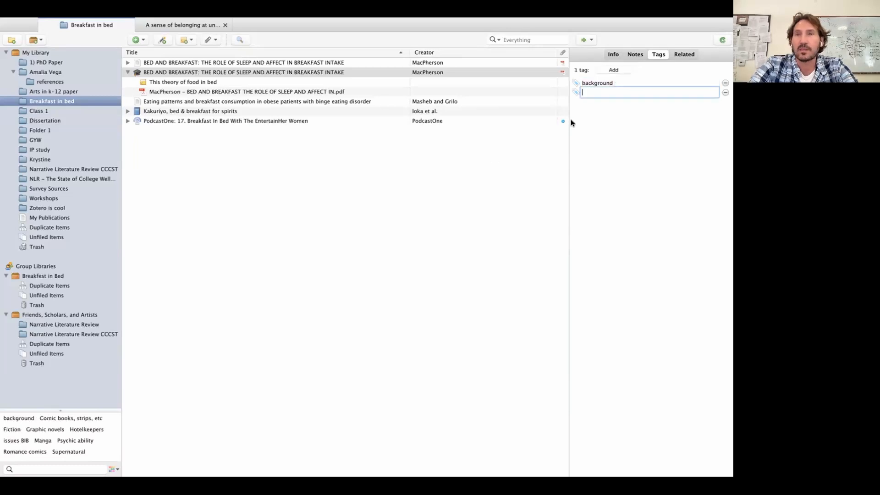
# Search the Breakfast in bed collection for "background" and clear the search again
pyautogui.click(504, 39)
pyautogui.press('super+v')
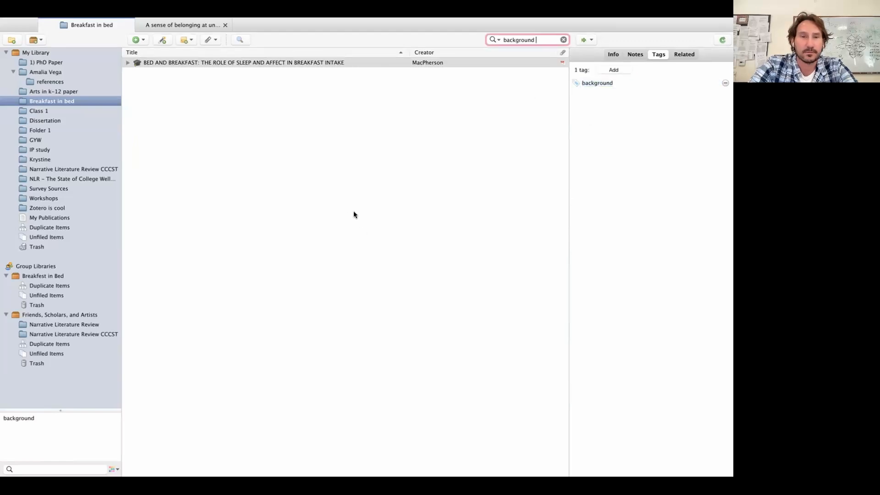
pyautogui.press('Tab')
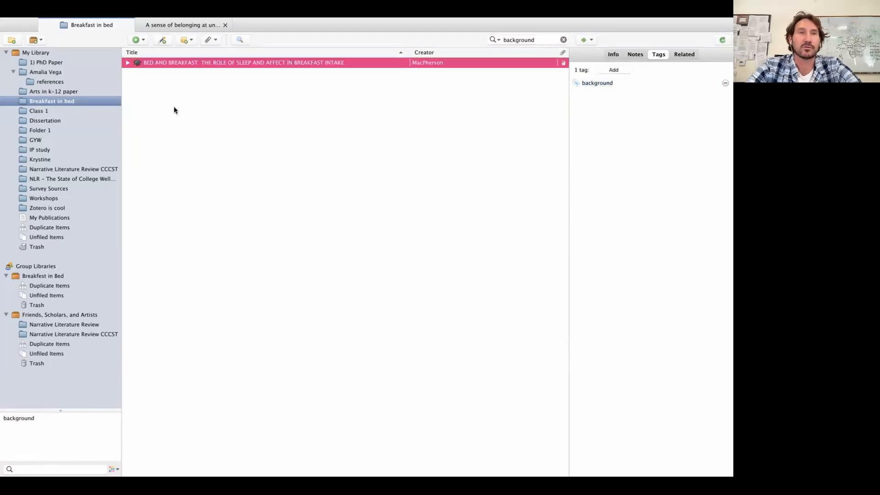
pyautogui.click(563, 40)
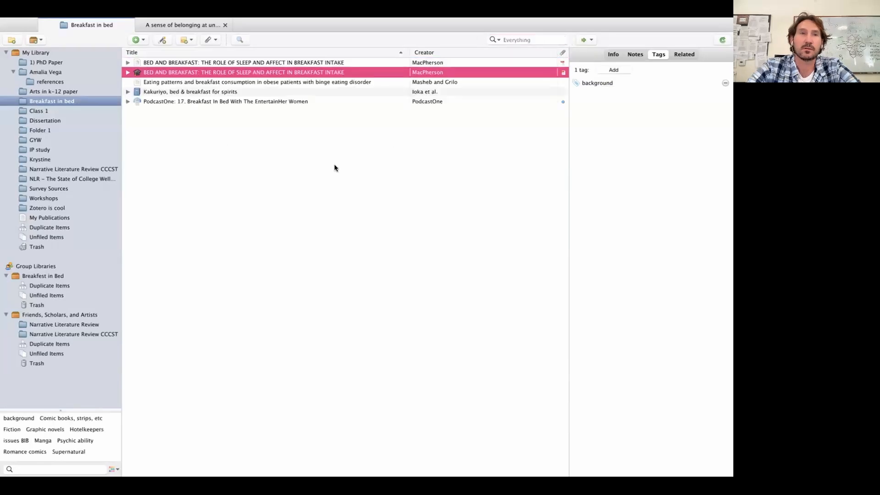
# Open the PDF of the journal article version of BED AND BREAKFAST and highlight the author and degree lines on page 2 in yellow
pyautogui.click(126, 72)
pyautogui.click(126, 63)
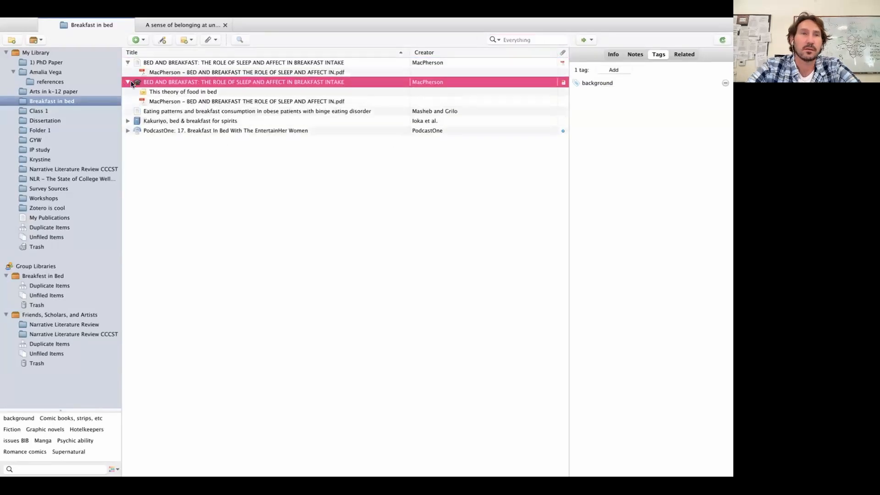
pyautogui.doubleClick(161, 72)
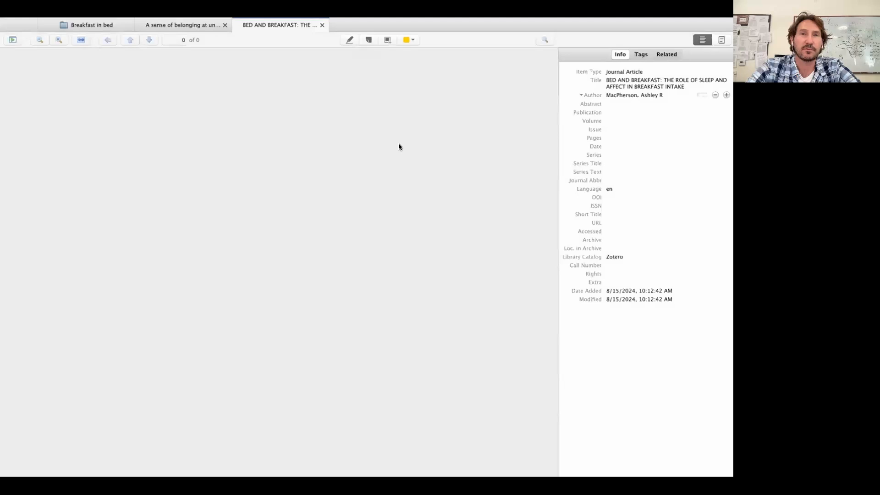
pyautogui.scroll(-5, 260, 173)
pyautogui.scroll(-10, 277, 141)
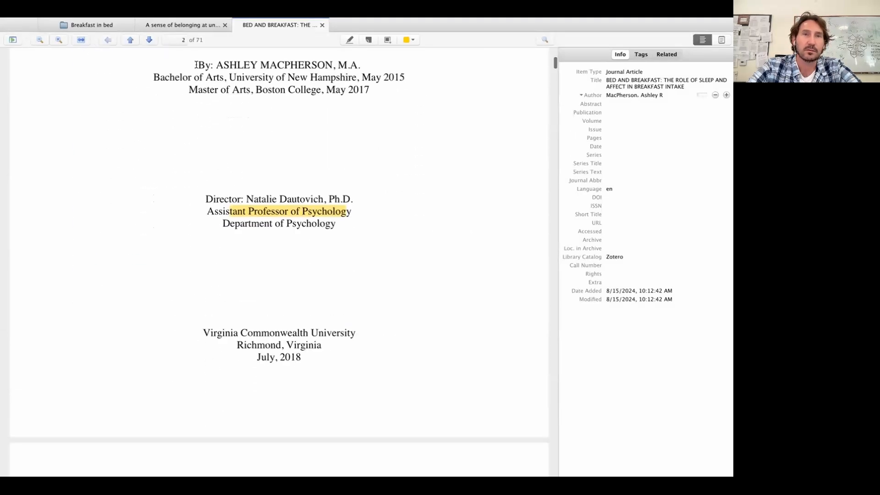
pyautogui.moveTo(196, 64); pyautogui.dragTo(419, 78)
pyautogui.click(350, 40)
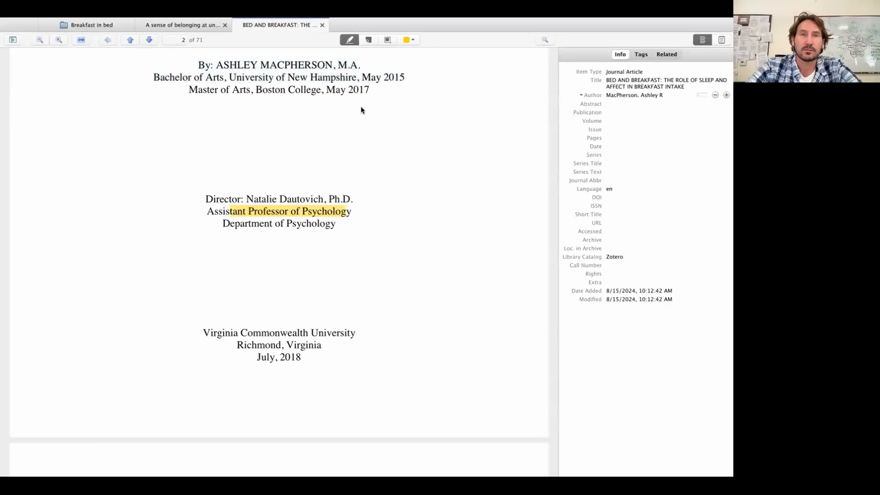
pyautogui.moveTo(278, 65); pyautogui.dragTo(388, 141)
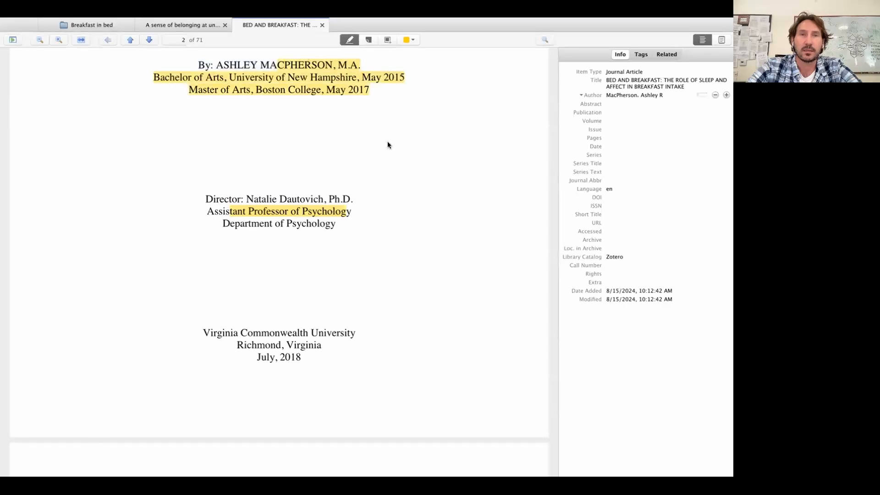
# Keep the yellow annotation colour and place a sticky note with the comment "Note" below the degree lines on page 2
pyautogui.click(406, 39)
pyautogui.click(402, 51)
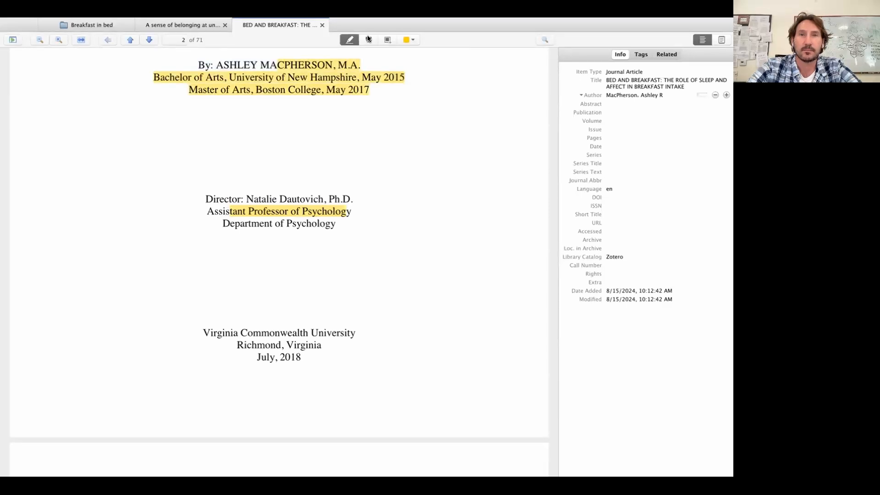
pyautogui.click(369, 40)
pyautogui.click(351, 133)
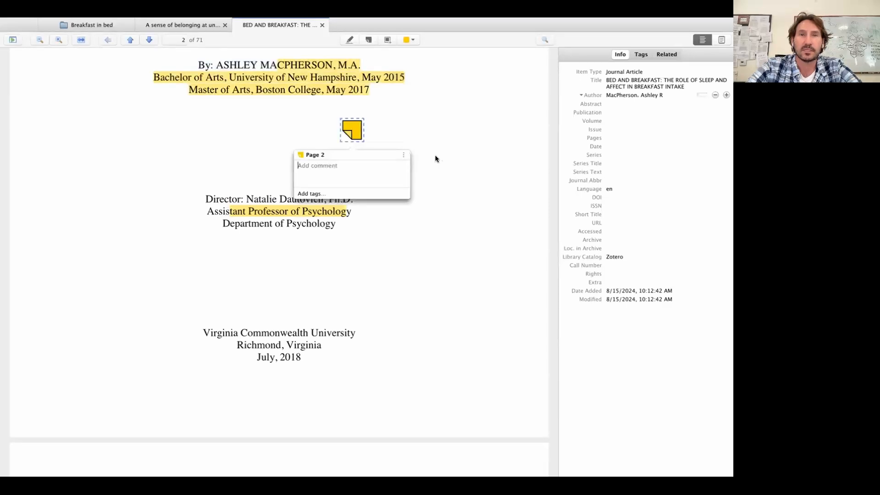
pyautogui.write('Not')
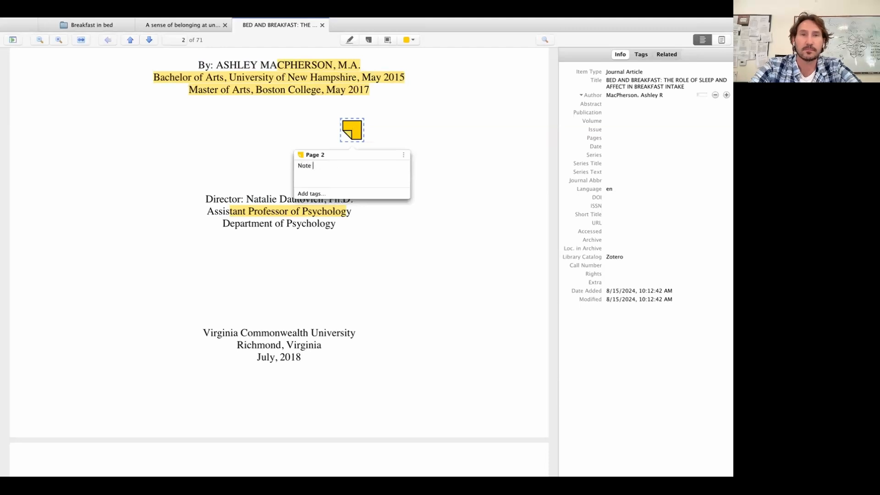
pyautogui.write('e')
pyautogui.click(430, 128)
# Look through the PDF from the title page past the Acknowledgement to the Table of Contents
pyautogui.scroll(-5, 430, 127)
pyautogui.scroll(3, 430, 130)
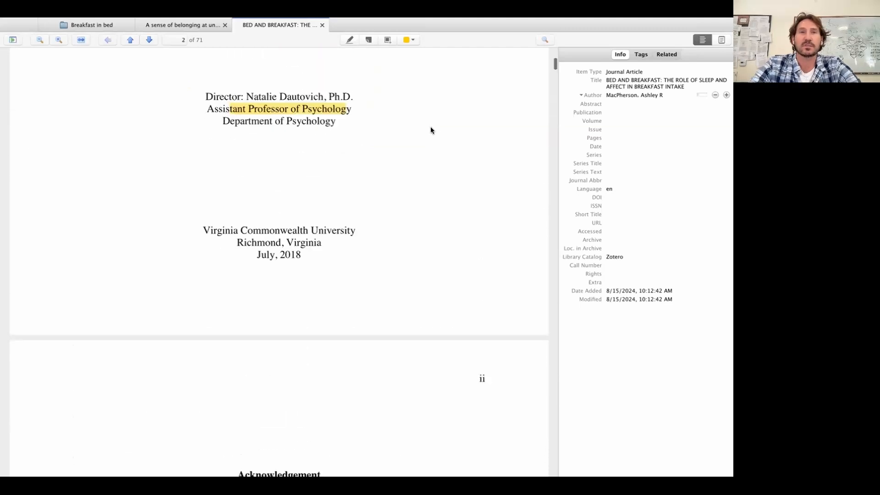
pyautogui.scroll(2, 430, 130)
pyautogui.scroll(-8, 430, 130)
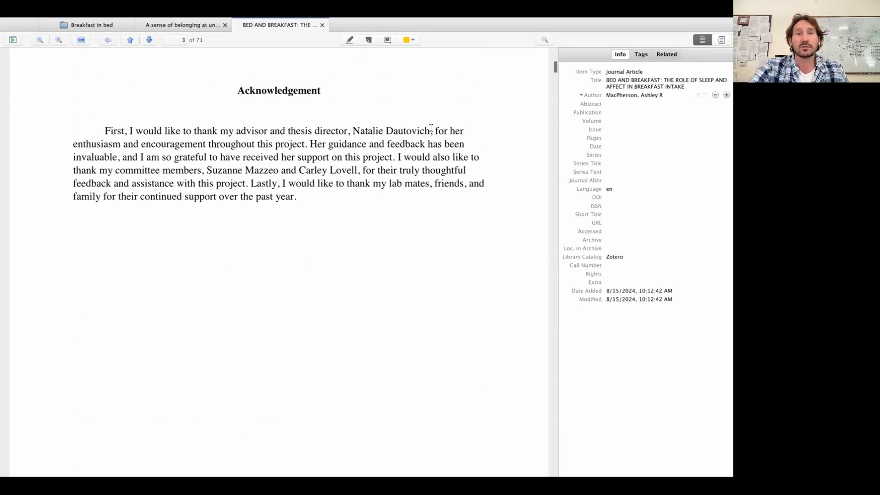
pyautogui.scroll(-15, 274, 233)
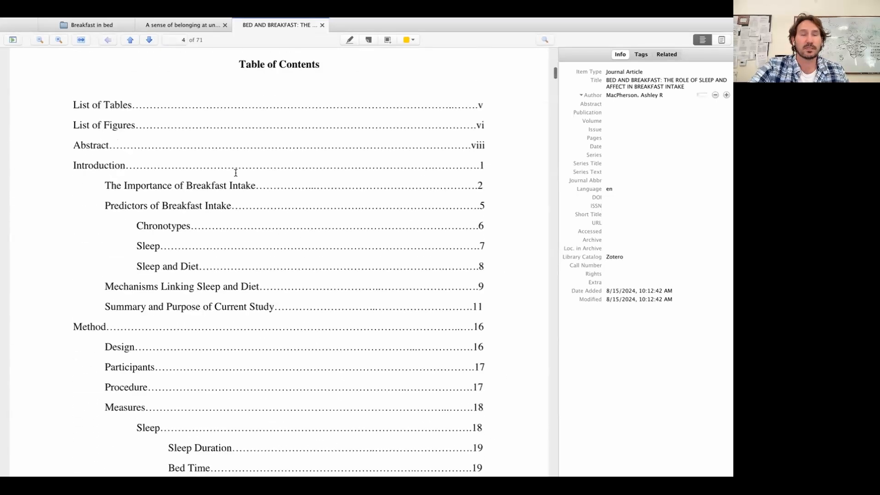
pyautogui.scroll(-5, 285, 255)
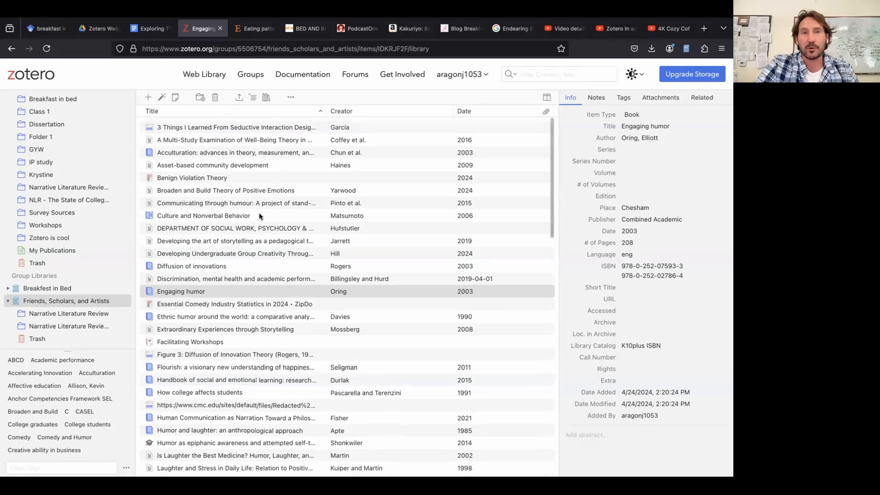
# Switch to the Zotero web library and browse the Breakfest in Bed and Friends, Scholars, and Artists group libraries
pyautogui.scroll(-6, 260, 212)
pyautogui.scroll(6, 259, 213)
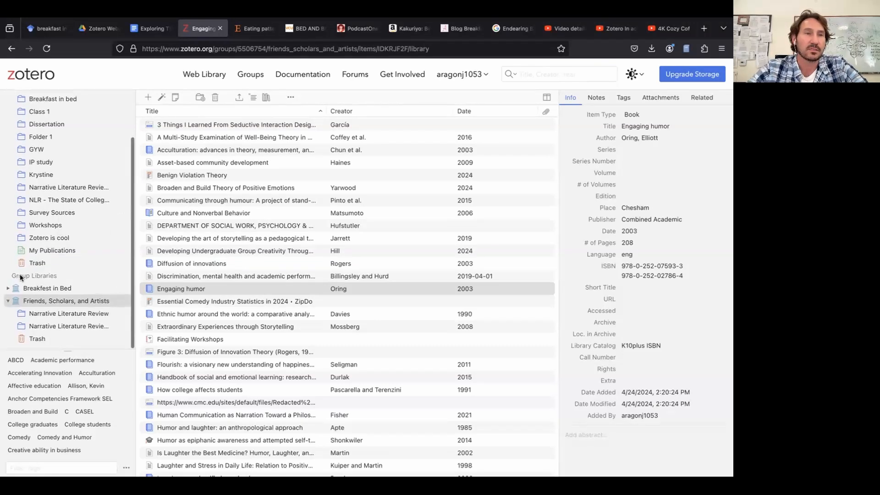
pyautogui.click(37, 301)
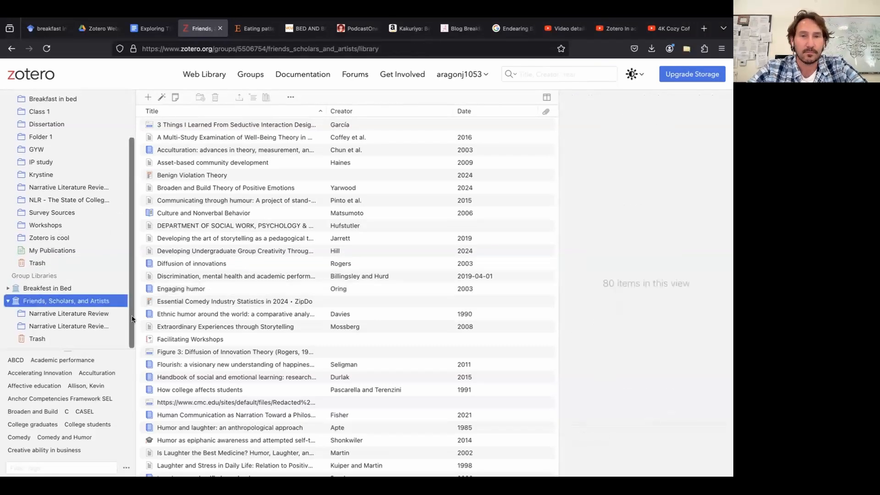
pyautogui.click(50, 288)
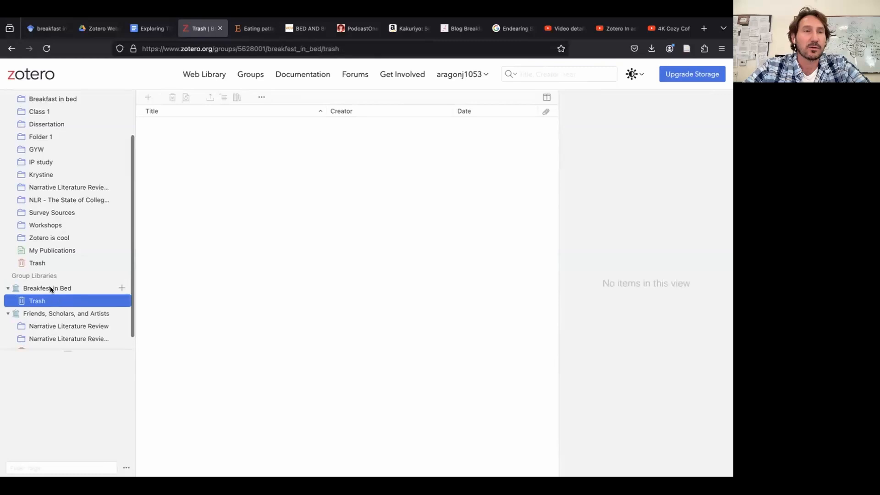
pyautogui.click(58, 309)
pyautogui.scroll(-1, 262, 224)
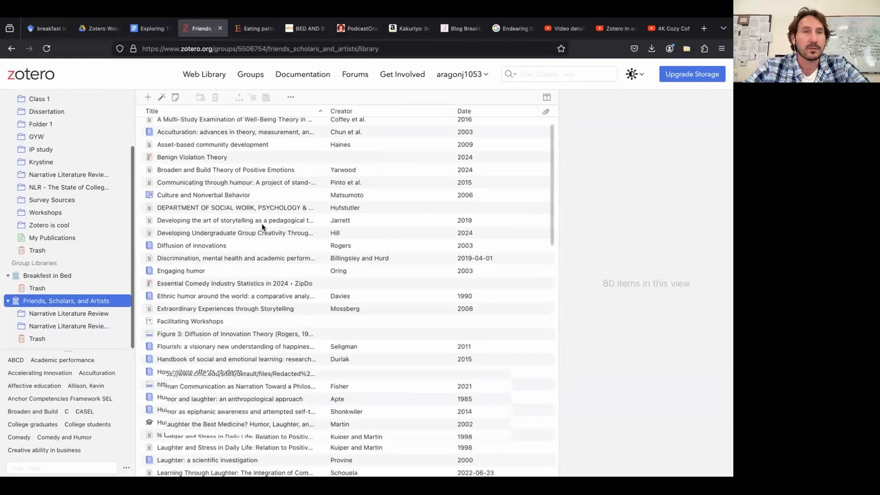
pyautogui.scroll(-10, 262, 224)
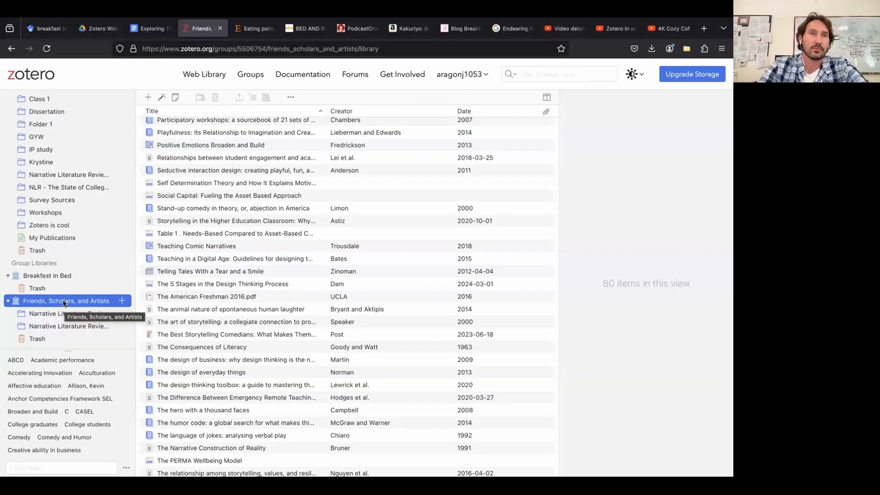
# View the details of several Friends, Scholars, and Artists sources, from the student engagement meta-analysis to The Best Storytelling Comedians
pyautogui.click(174, 158)
pyautogui.scroll(-5, 180, 156)
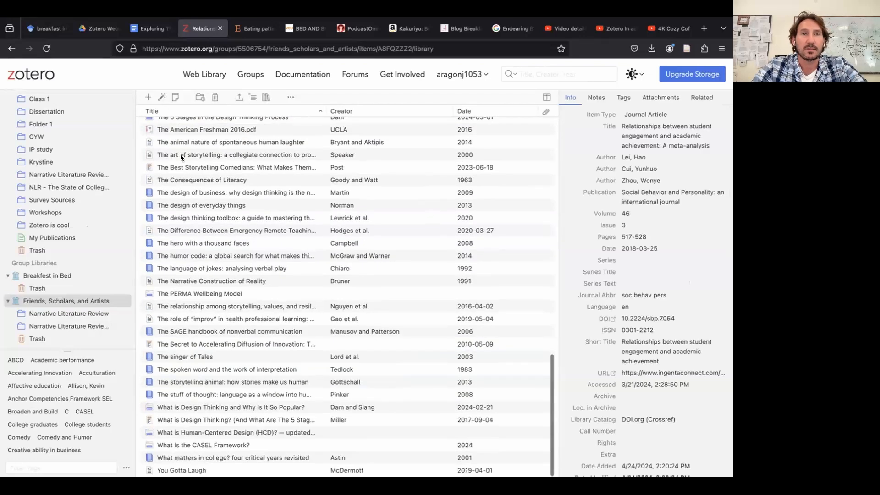
pyautogui.click(192, 145)
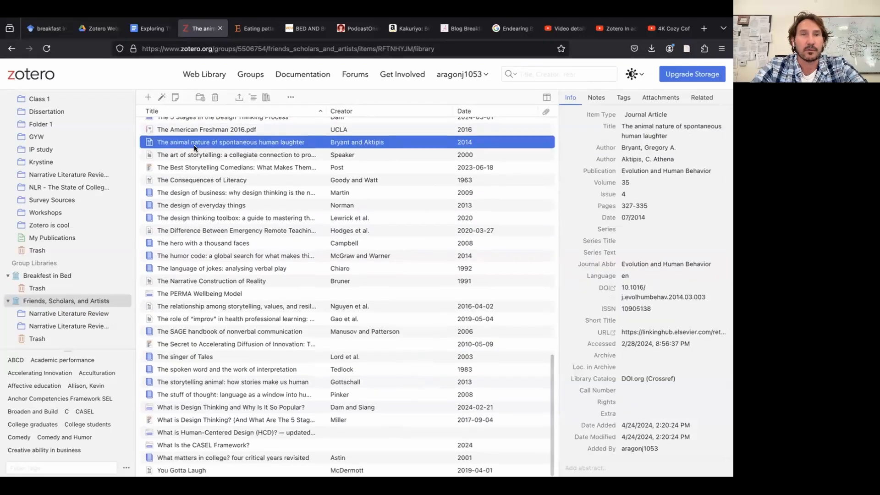
pyautogui.click(193, 154)
pyautogui.click(192, 167)
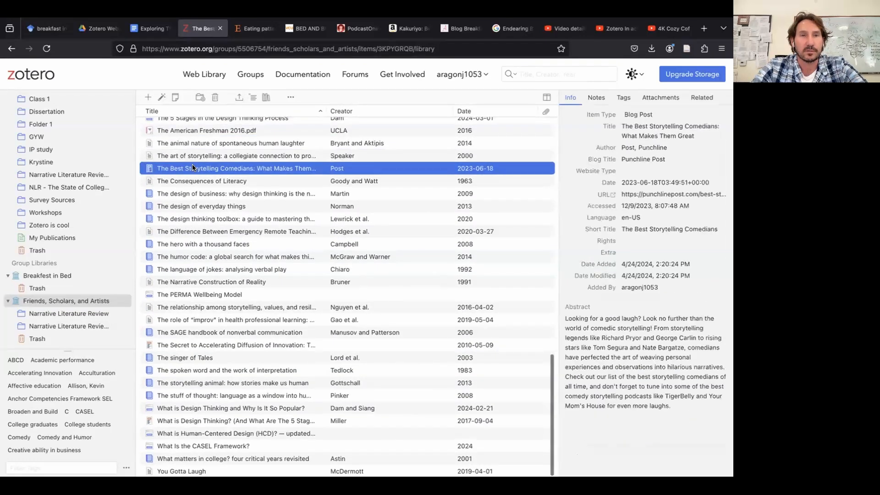
# View the personal IP study collection for comparison, then return to the Friends, Scholars, and Artists group library
pyautogui.scroll(1, 64, 330)
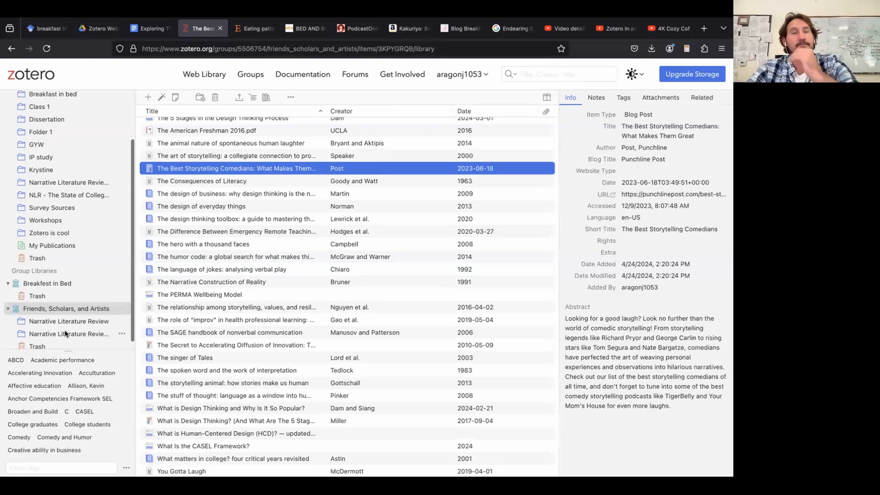
pyautogui.scroll(5, 71, 298)
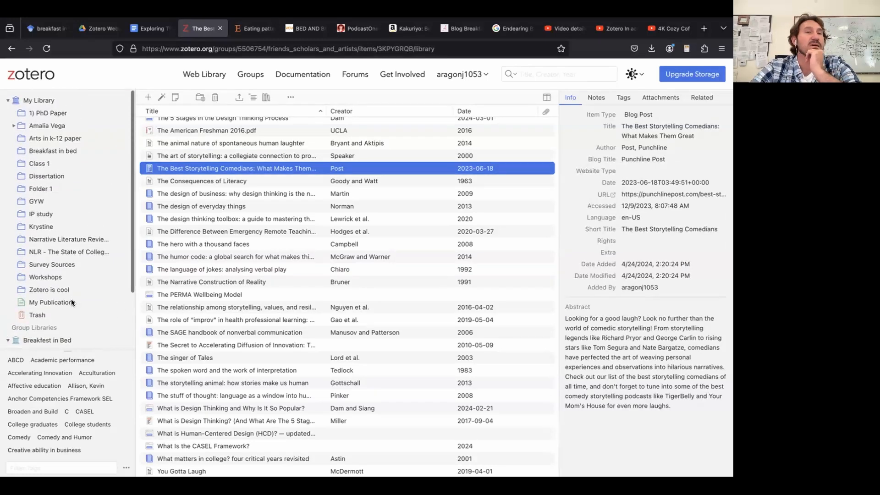
pyautogui.click(89, 240)
pyautogui.click(59, 211)
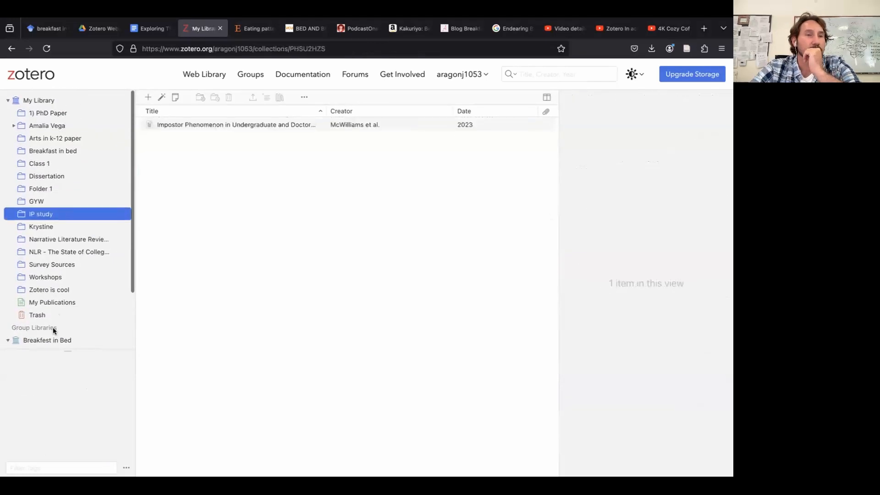
pyautogui.click(55, 339)
pyautogui.scroll(-5, 75, 290)
pyautogui.click(20, 302)
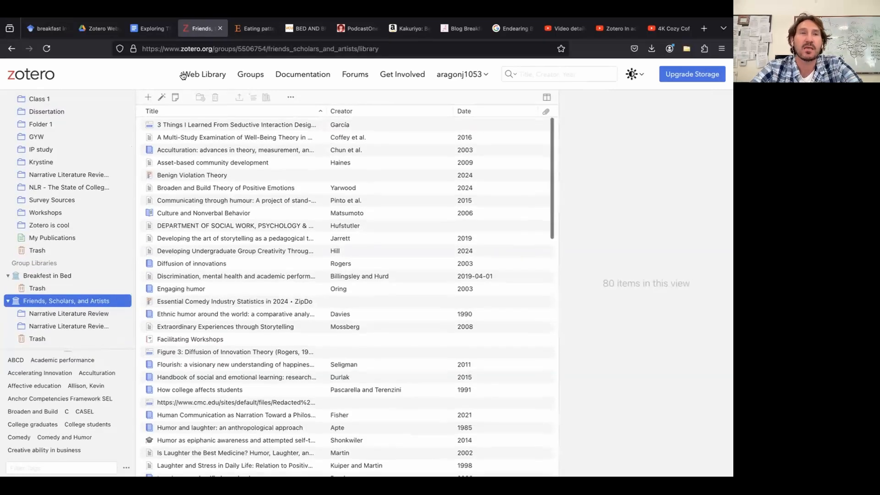
# Open the Zotero Groups page and follow its option for creating a new group
pyautogui.click(253, 75)
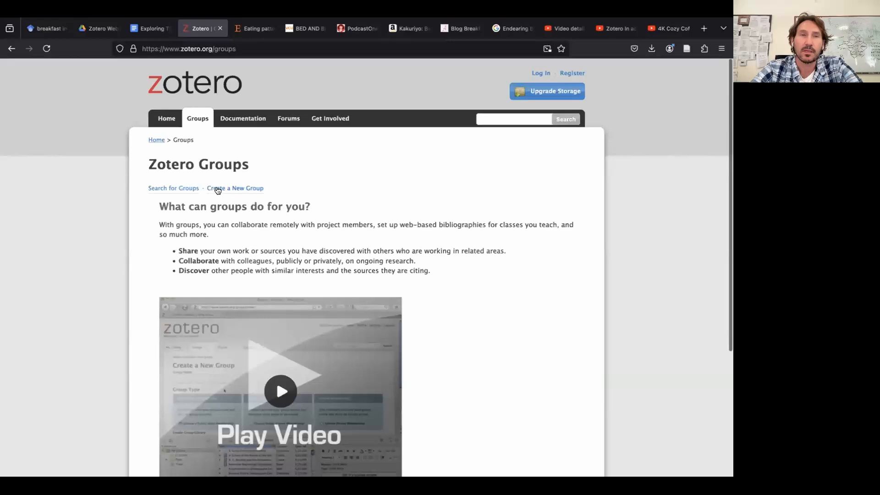
pyautogui.click(244, 189)
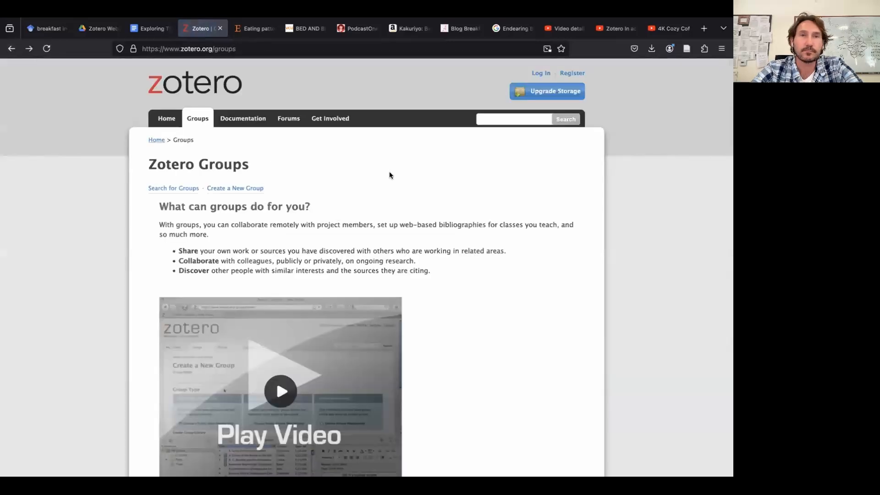
# Switch to the Exploring The Joy of Breakfast in Bed document and place the cursor after the paragraph under "What is breakfast in bed?"
pyautogui.hotkey('ctrl', 'shift', 'Tab')
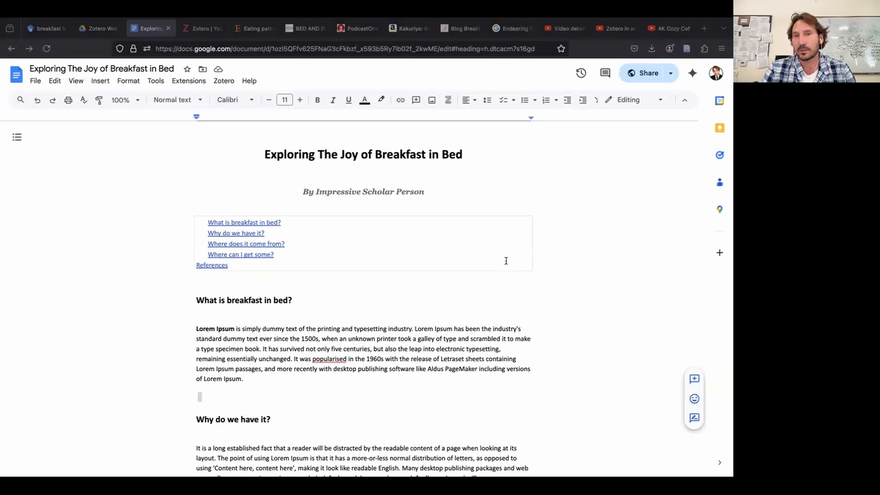
pyautogui.scroll(-4, 506, 260)
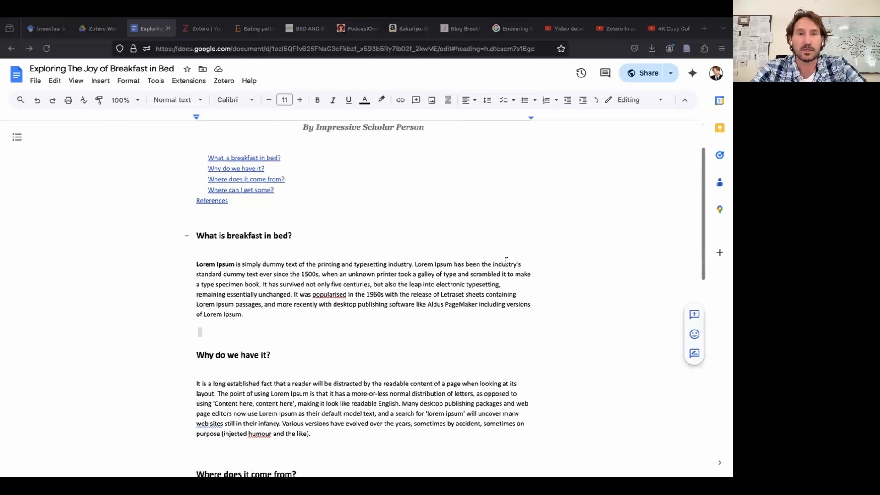
pyautogui.scroll(2, 506, 260)
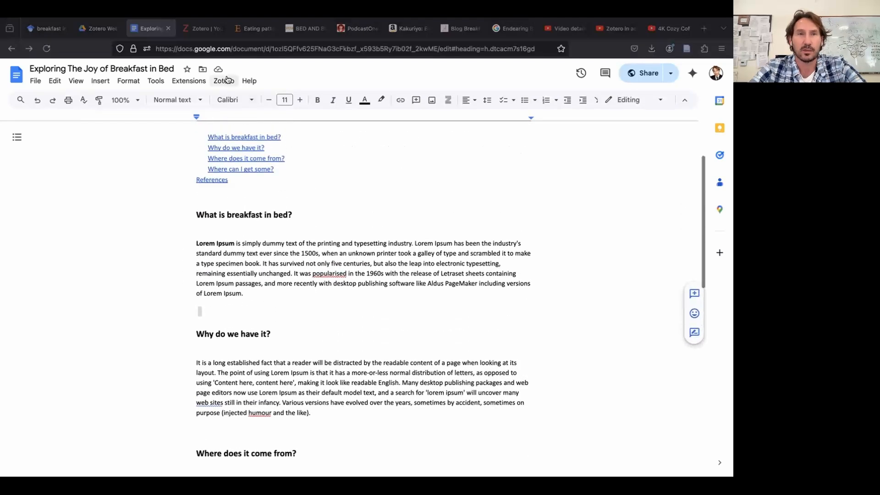
pyautogui.click(233, 306)
pyautogui.click(236, 294)
pyautogui.click(250, 299)
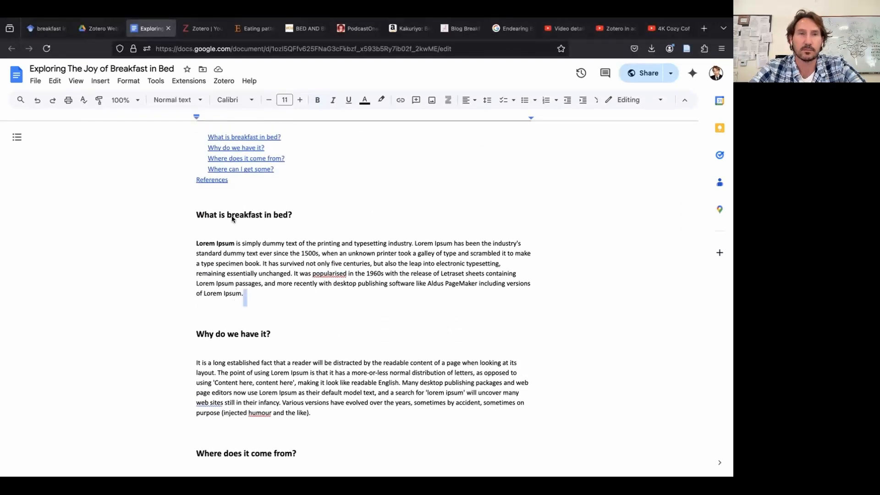
pyautogui.click(192, 81)
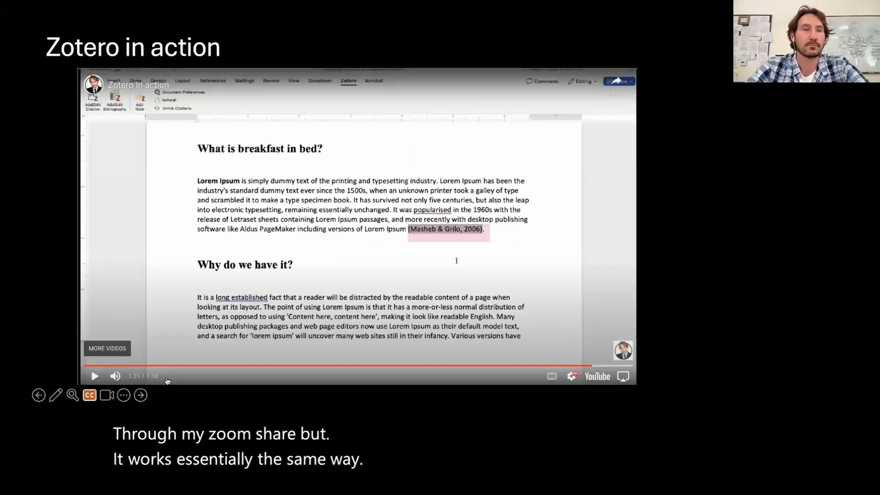
# Switch to the PowerPoint slideshow, advance to the slide with the Zotero Insert Citations Google Docs video, and play it
pyautogui.click(141, 395)
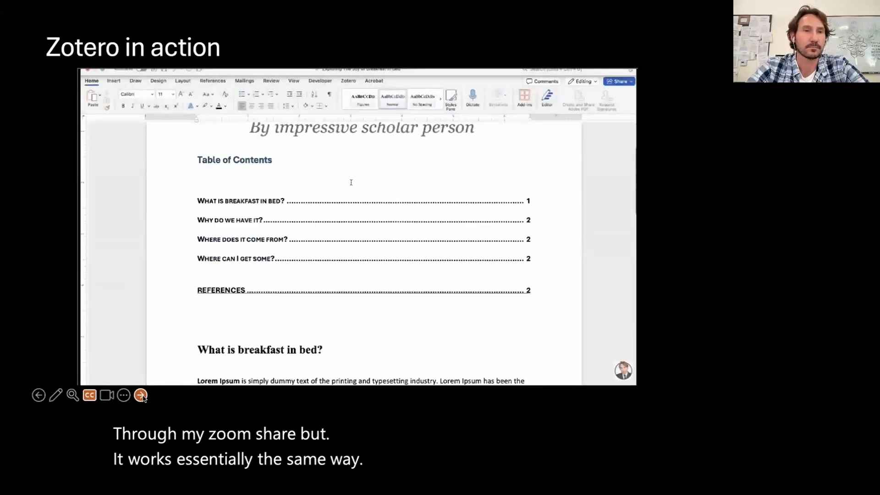
pyautogui.click(141, 395)
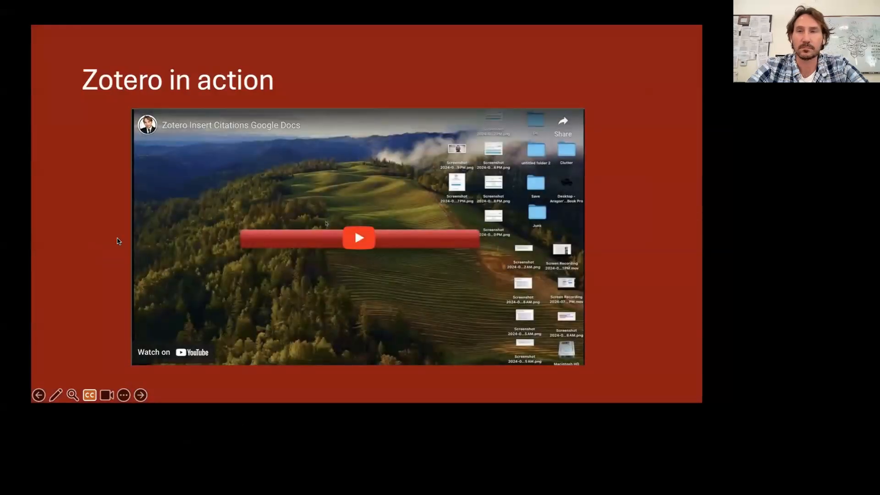
pyautogui.click(359, 237)
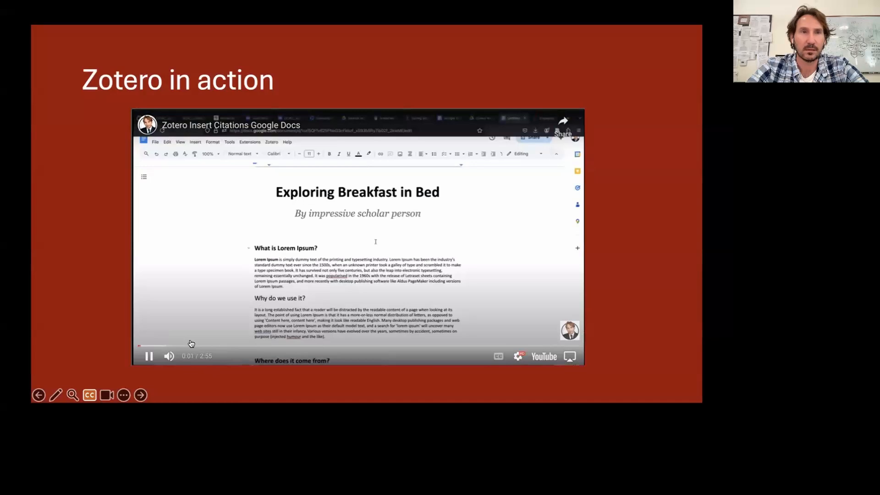